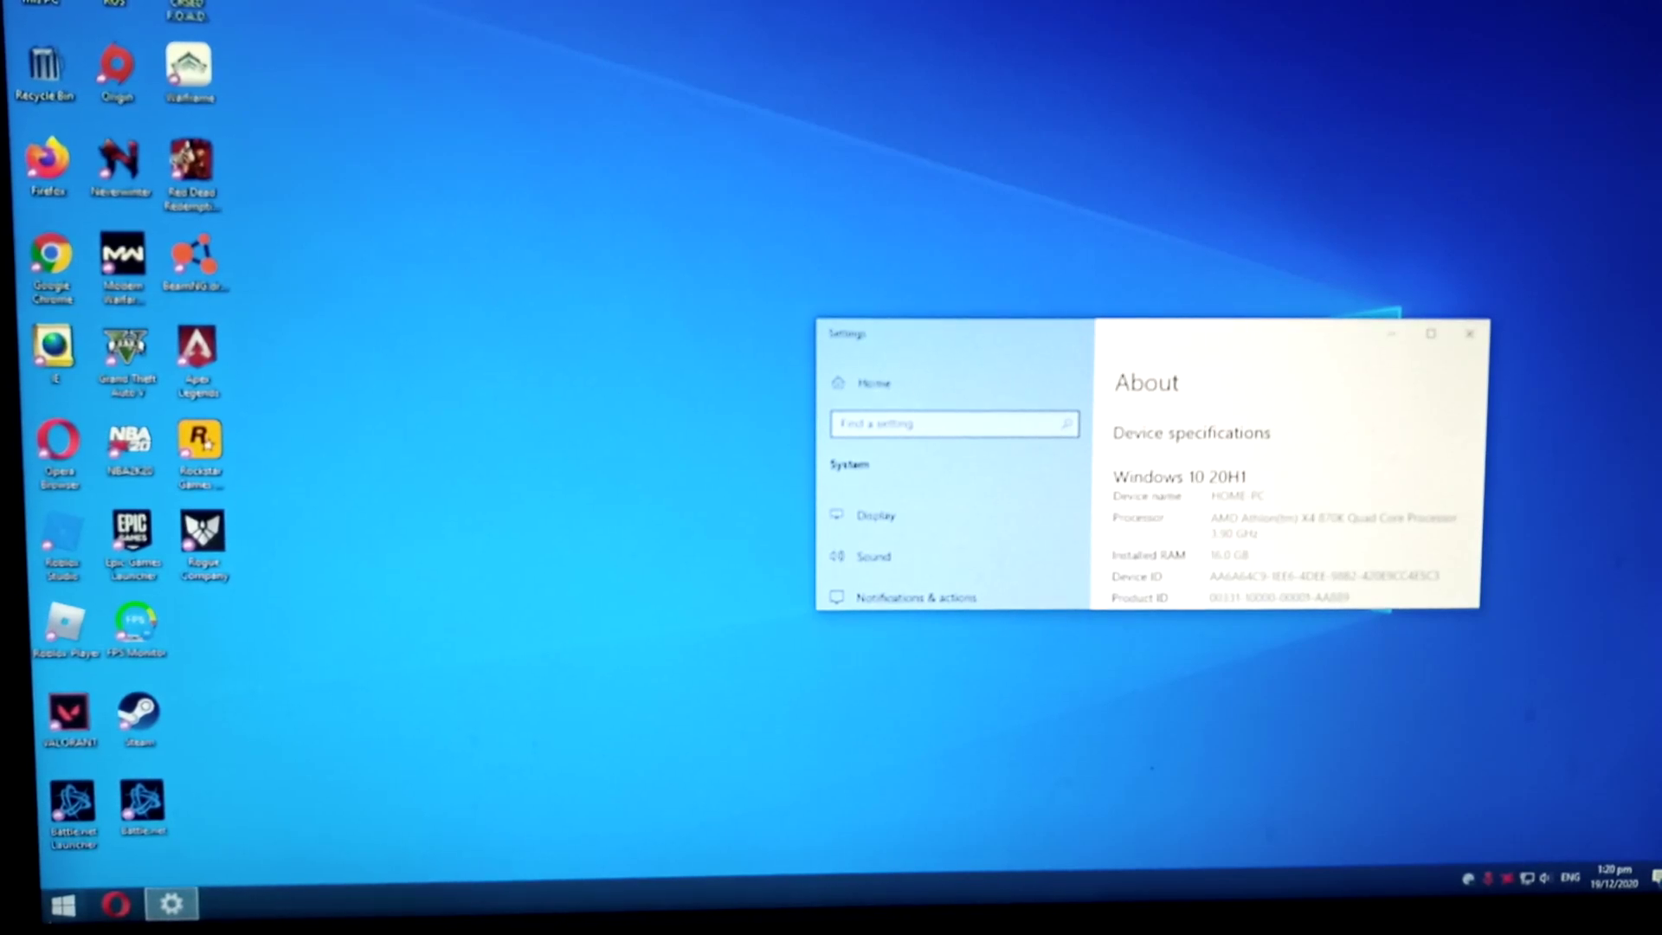
Step: Bring up the Start menu over the Settings About page and target its search box
left_click(65, 904)
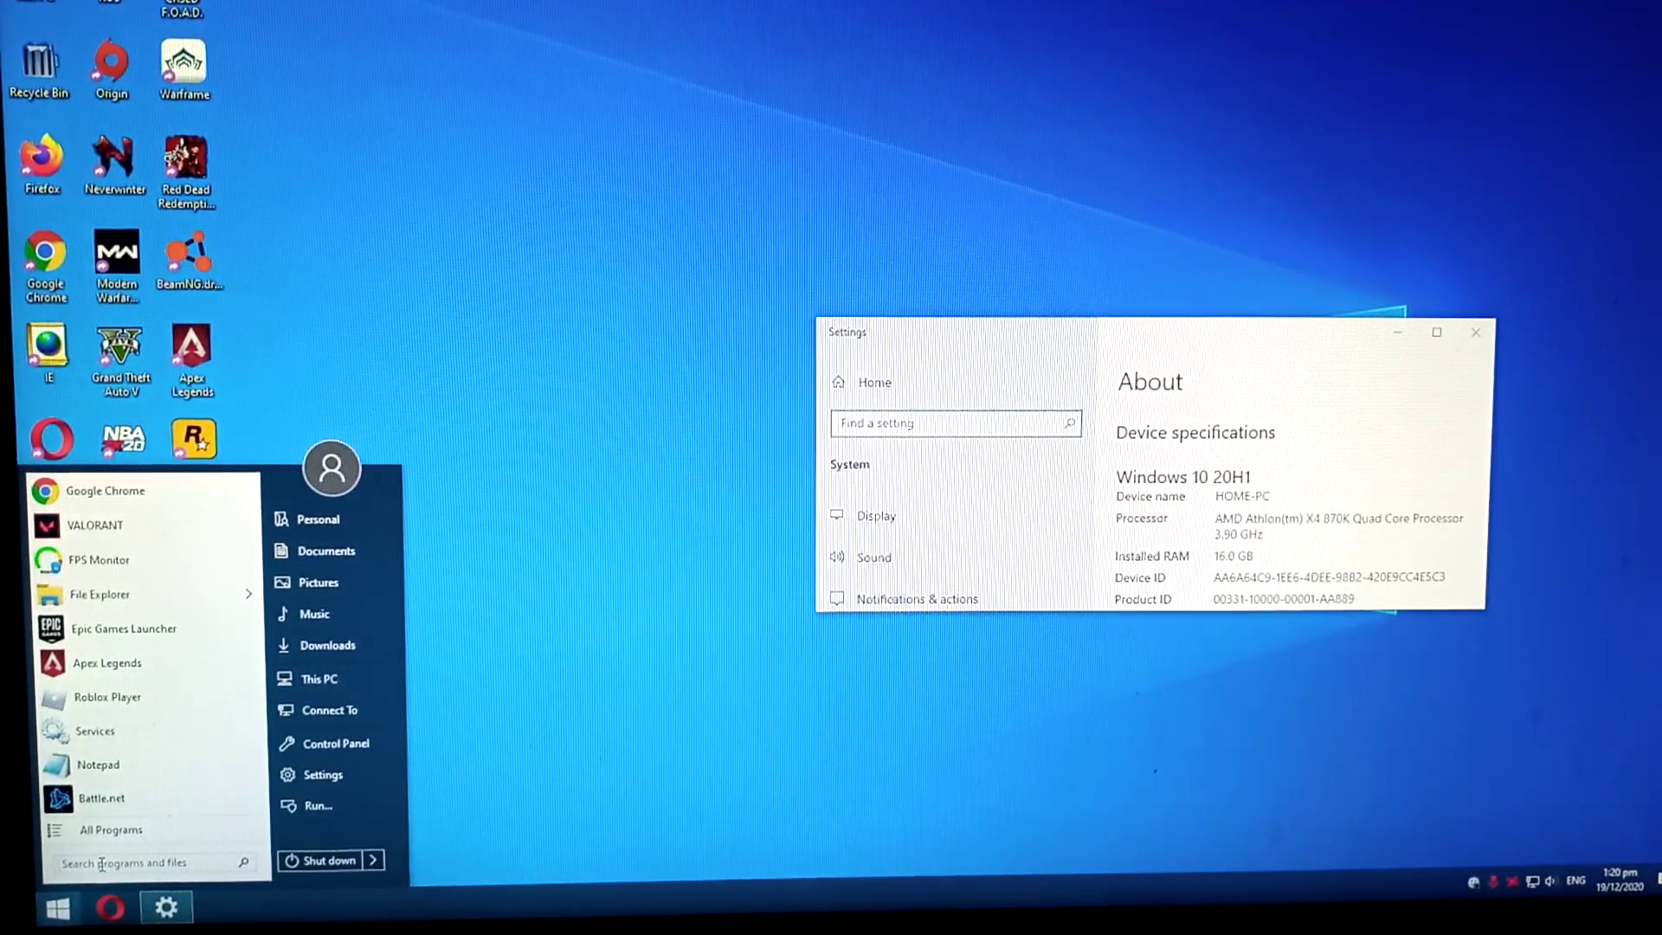
left_click(102, 864)
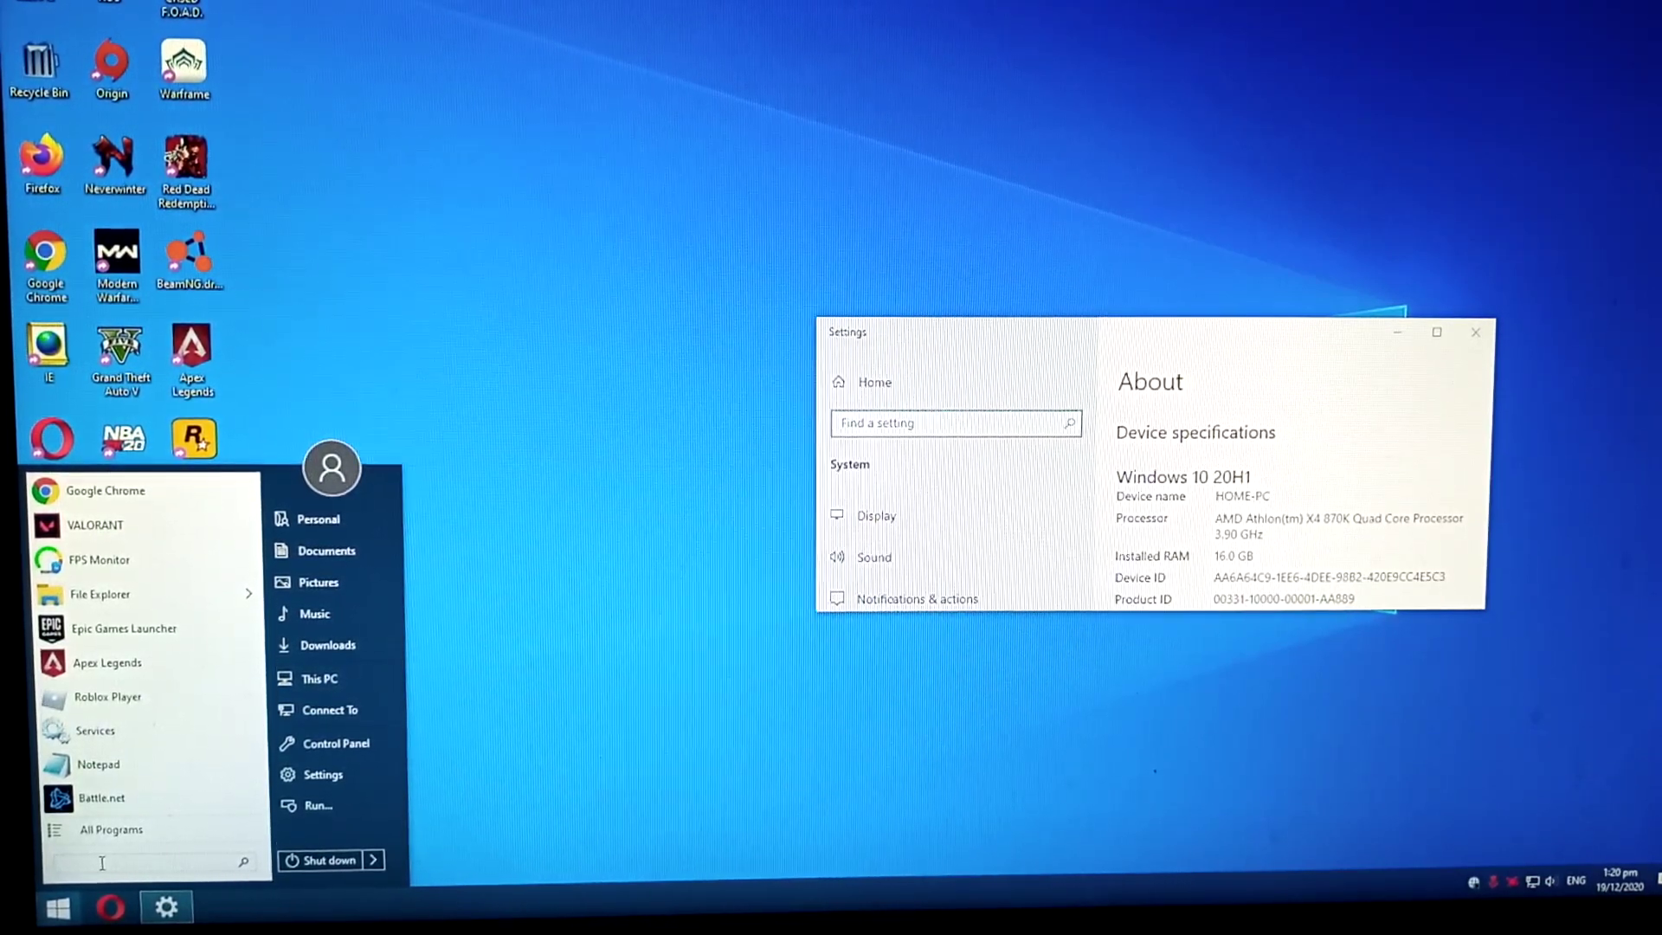
Step: Focus the Start menu search to enter the %localappdata%\VALORANT\Saved path
left_click(98, 864)
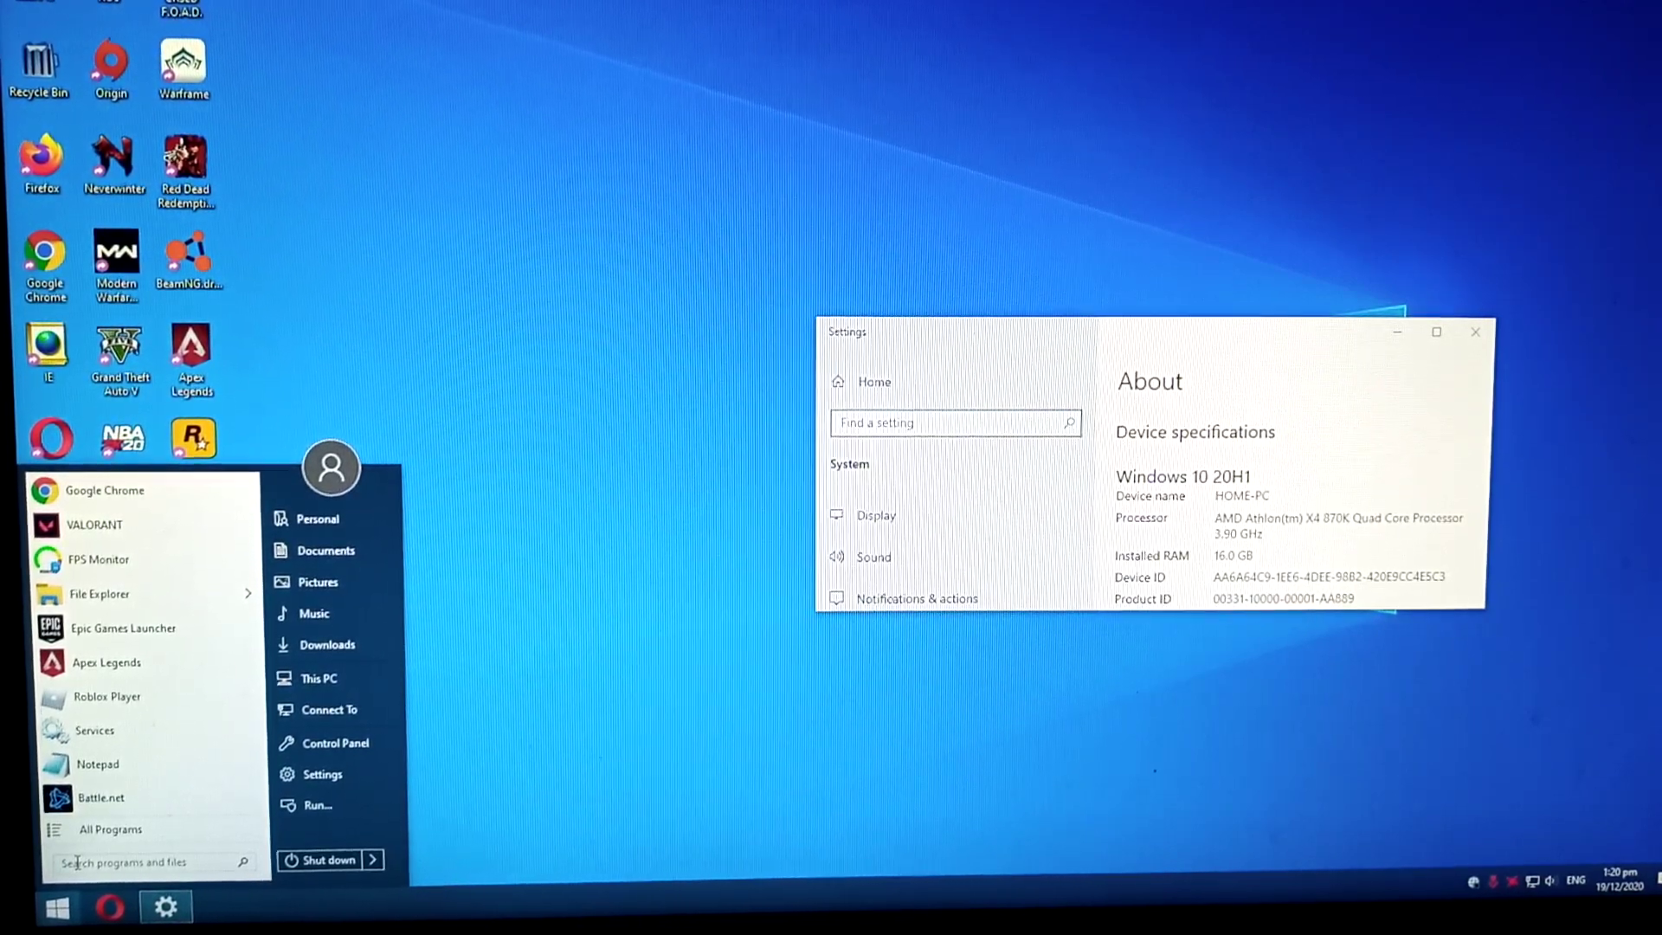
type("lo")
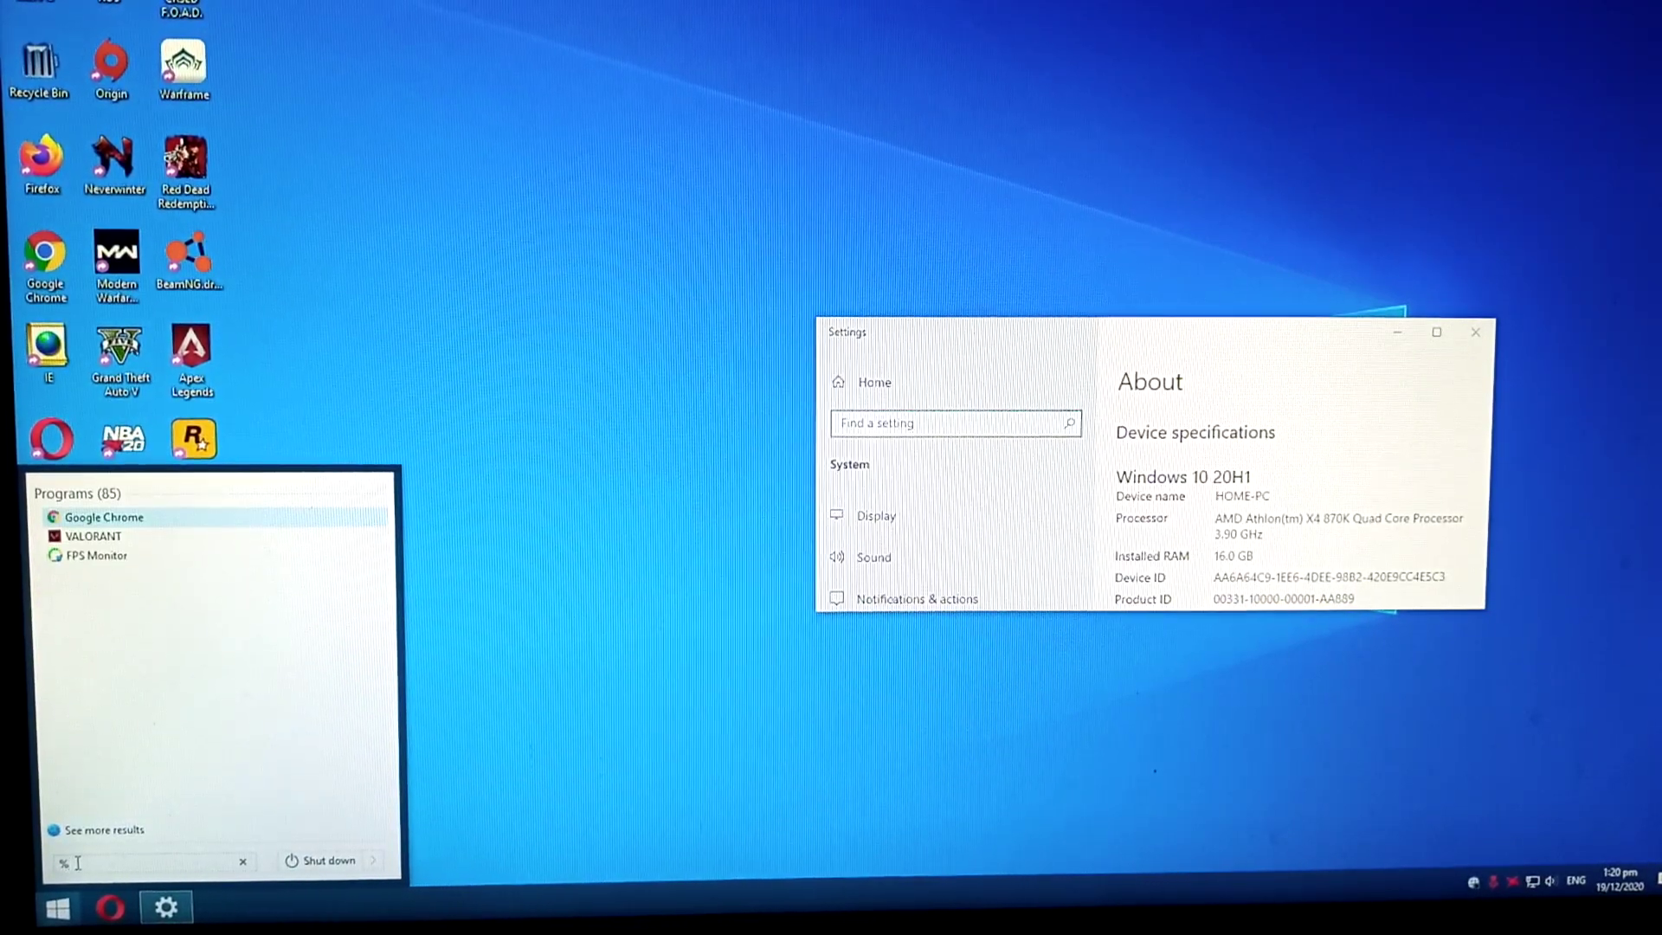
type("calapp")
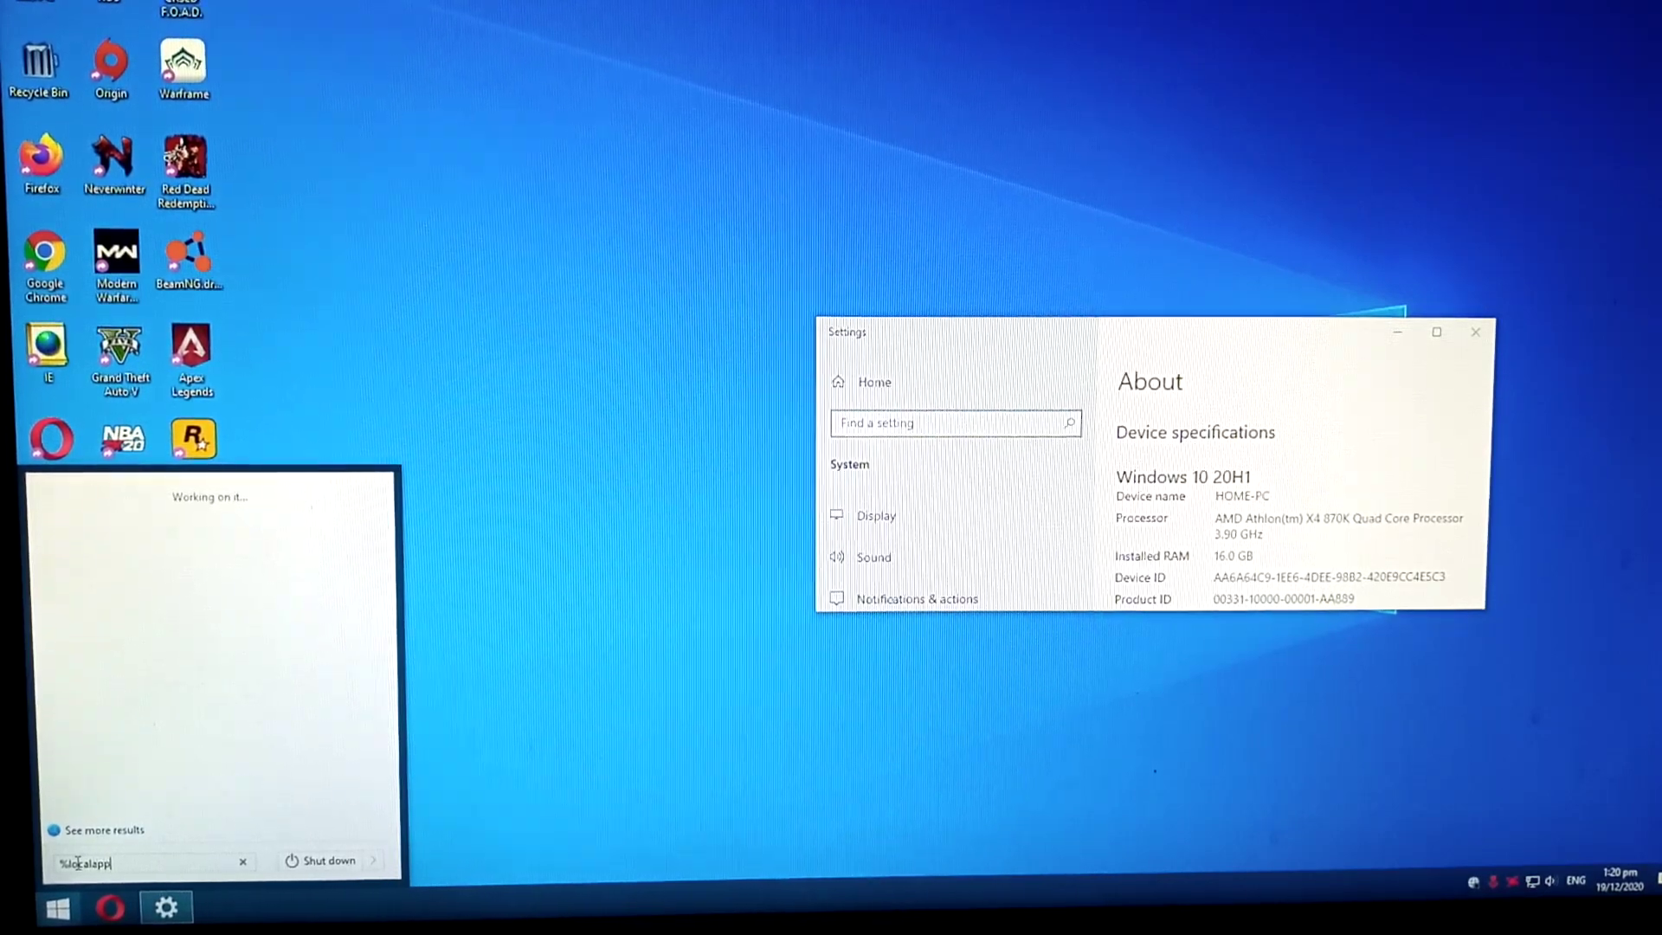
type("data")
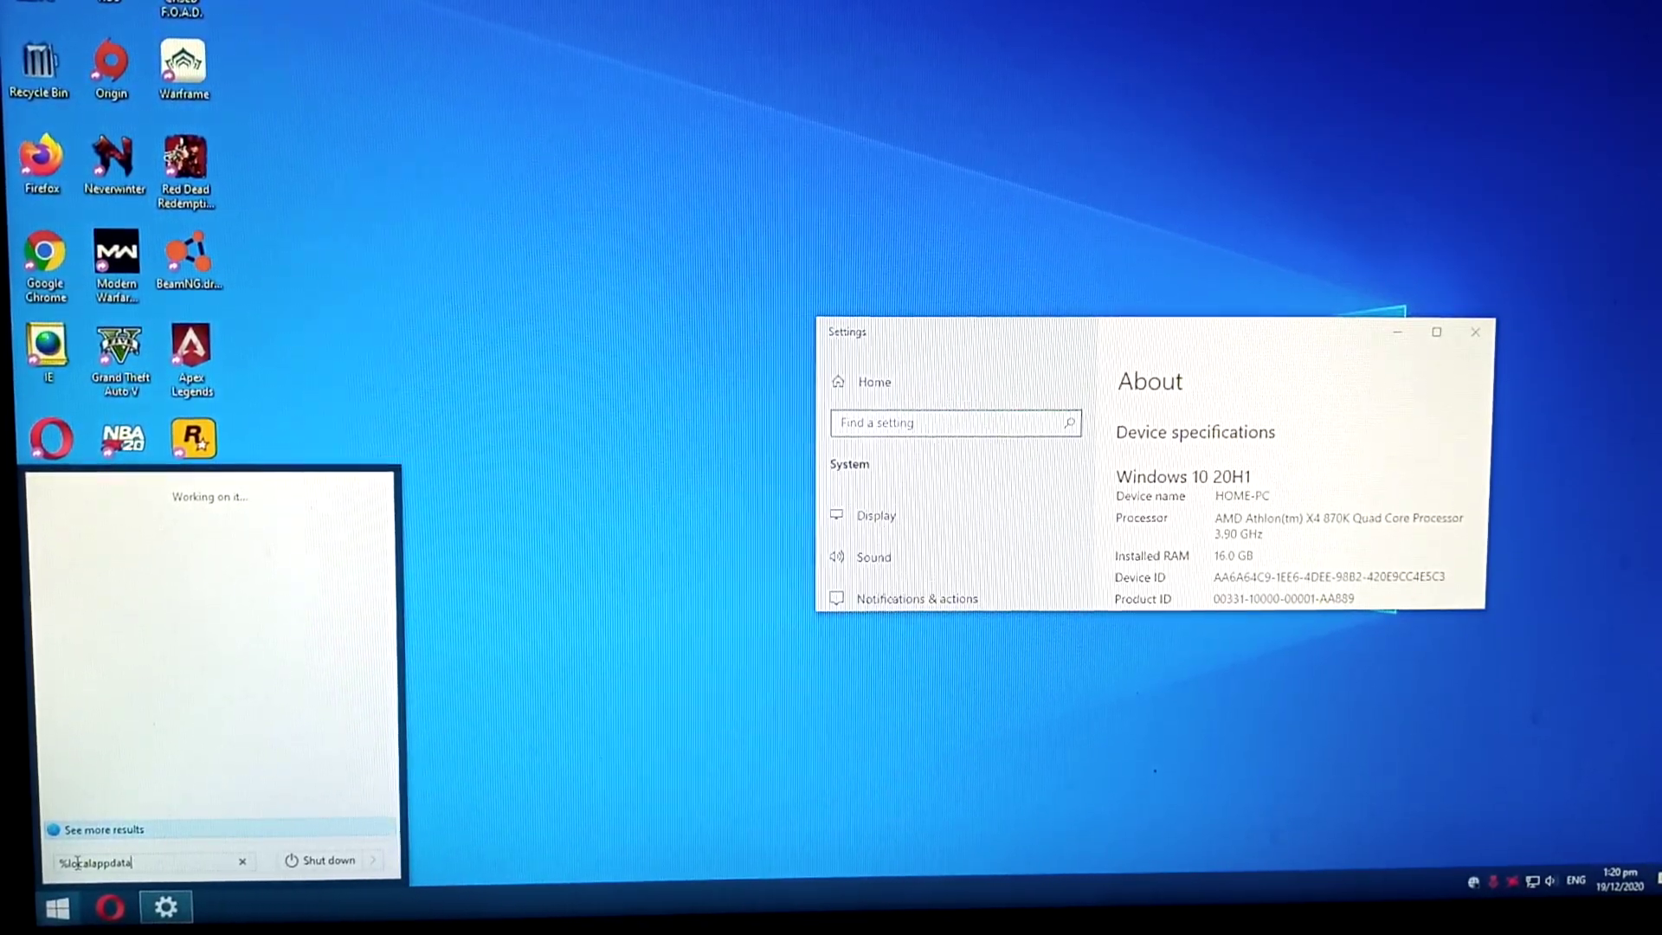
type("%")
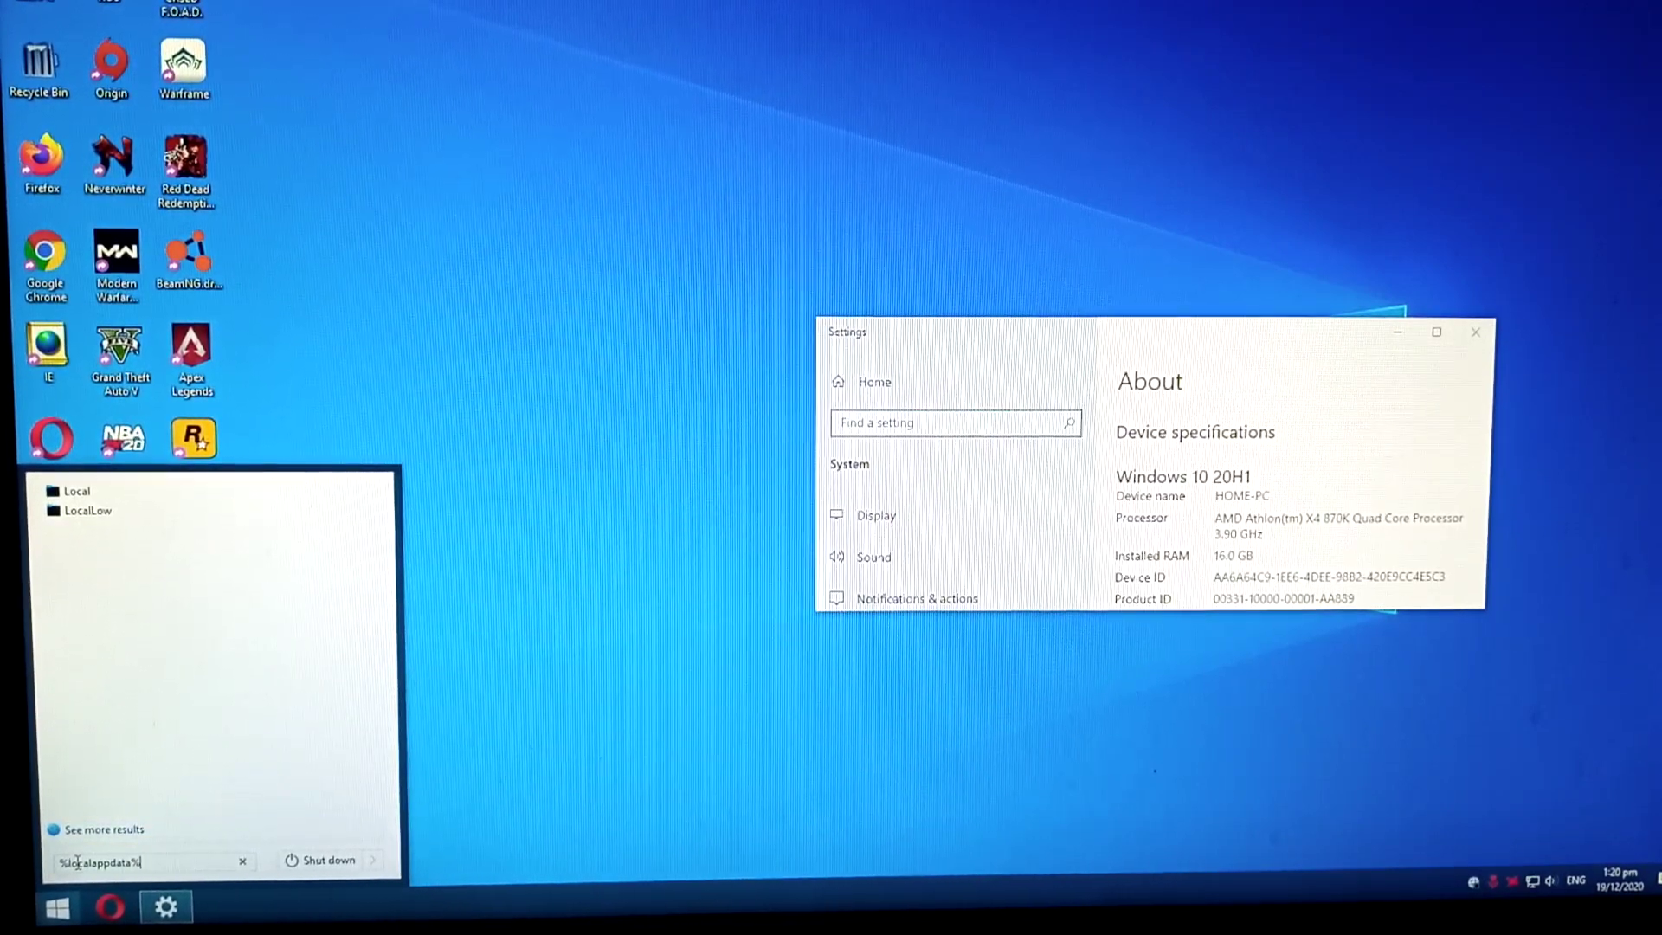
type("\\")
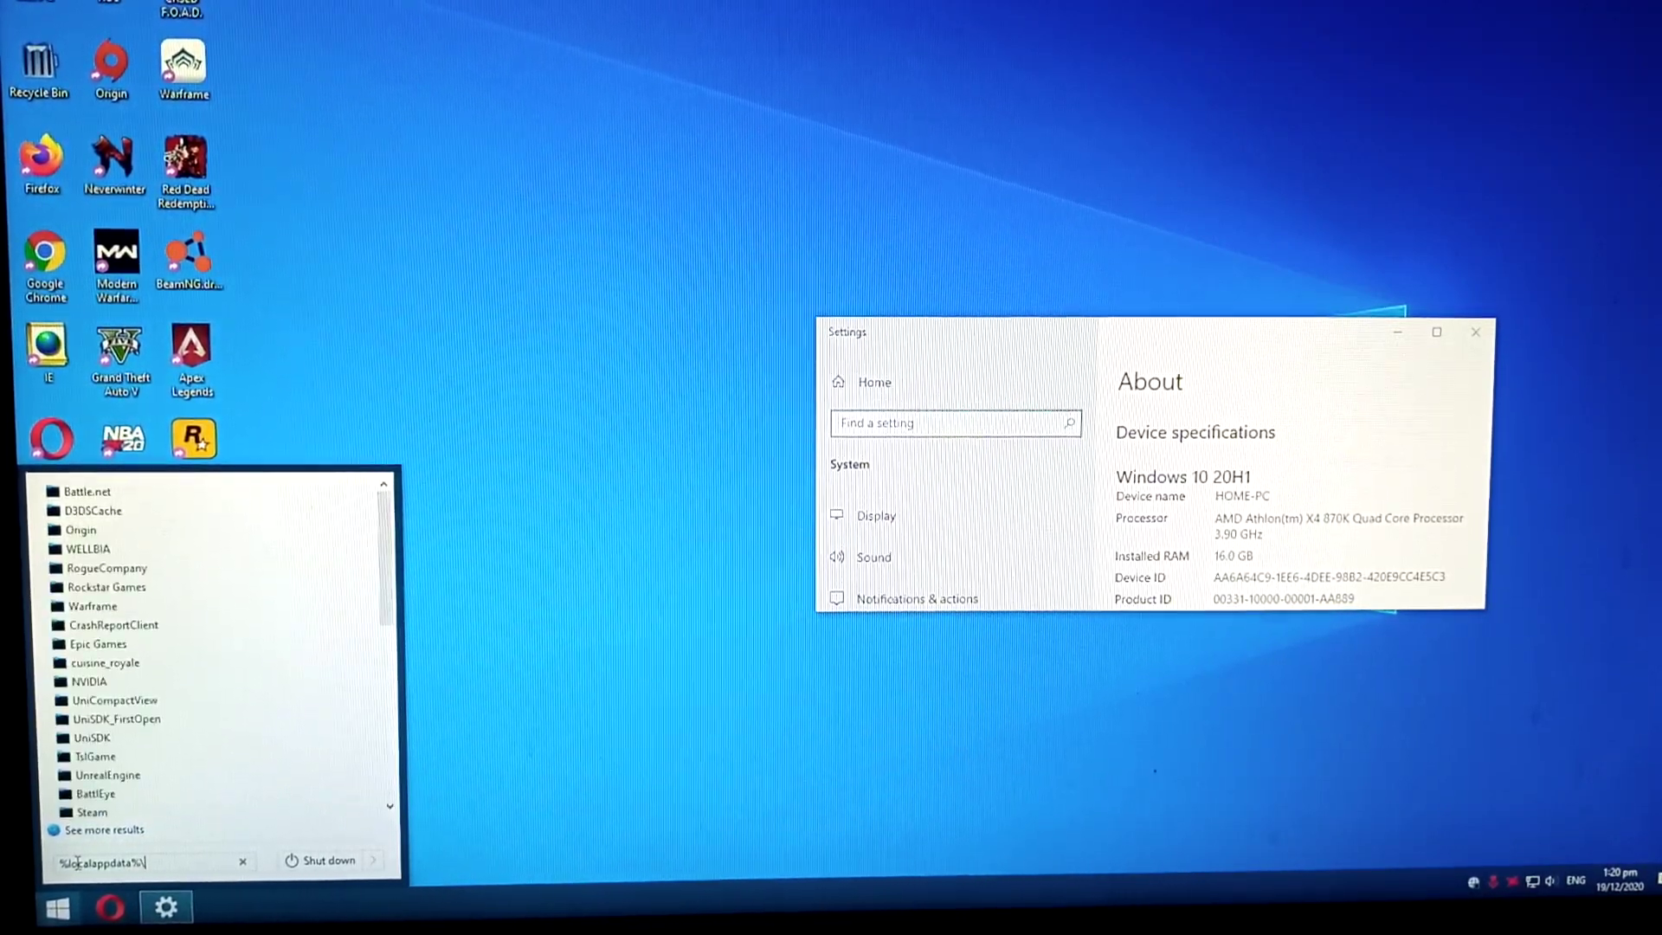
type("val")
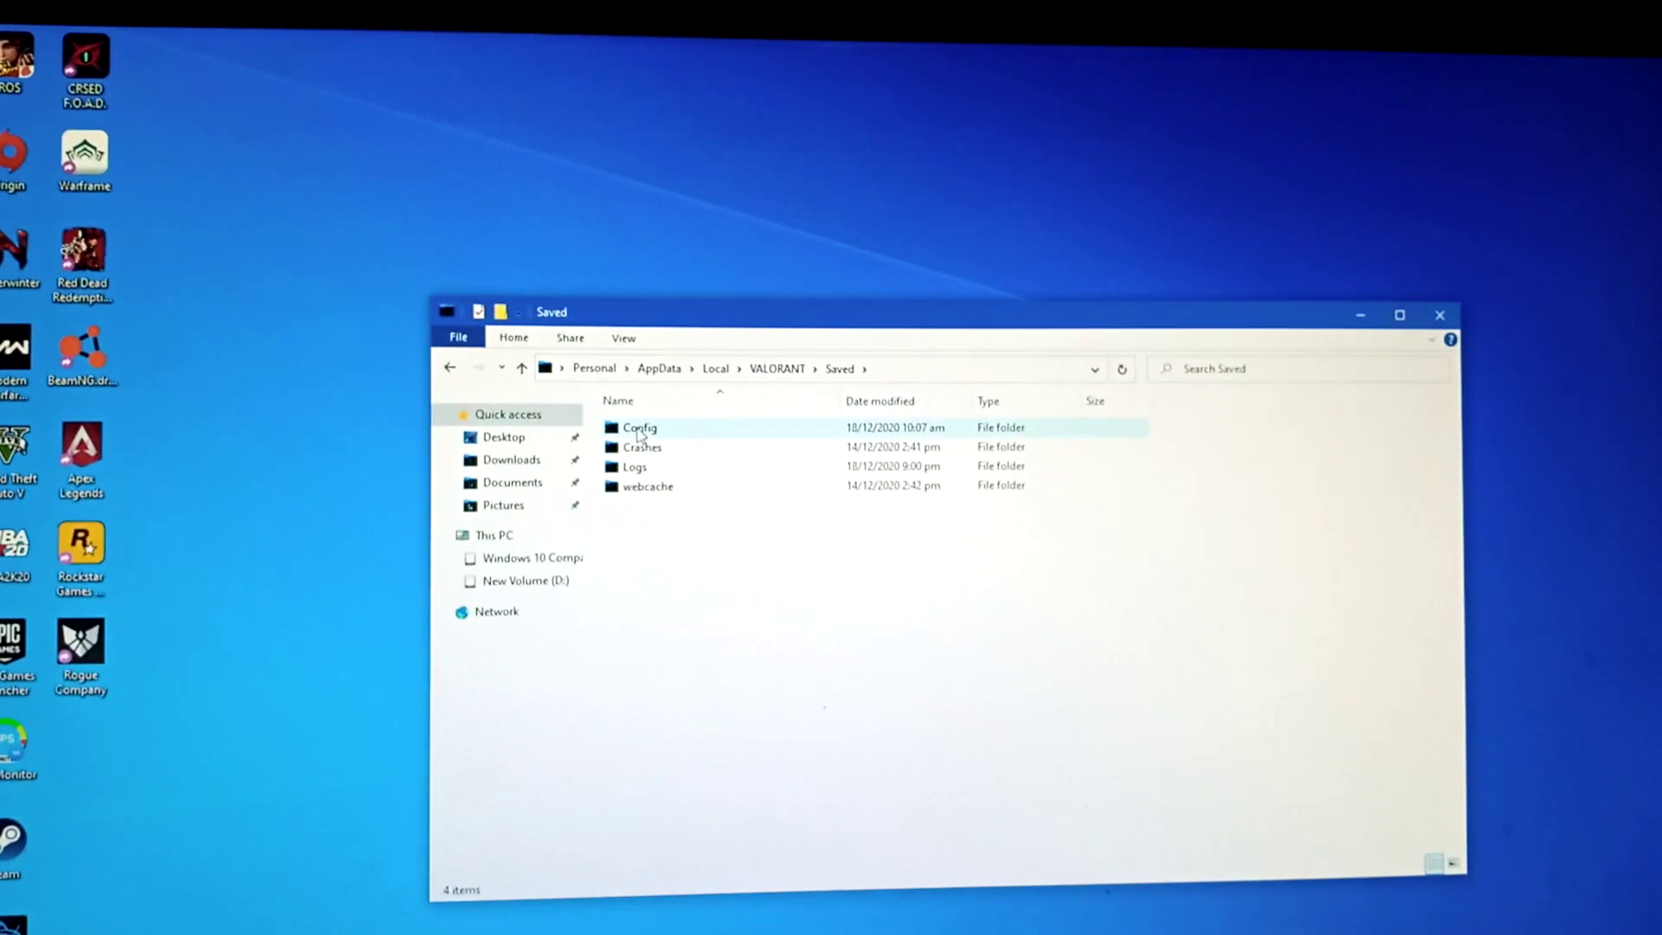
Step: After a glance at webcache, permanently delete the four Logs files and return to Saved
double_click(666, 481)
left_click(473, 365)
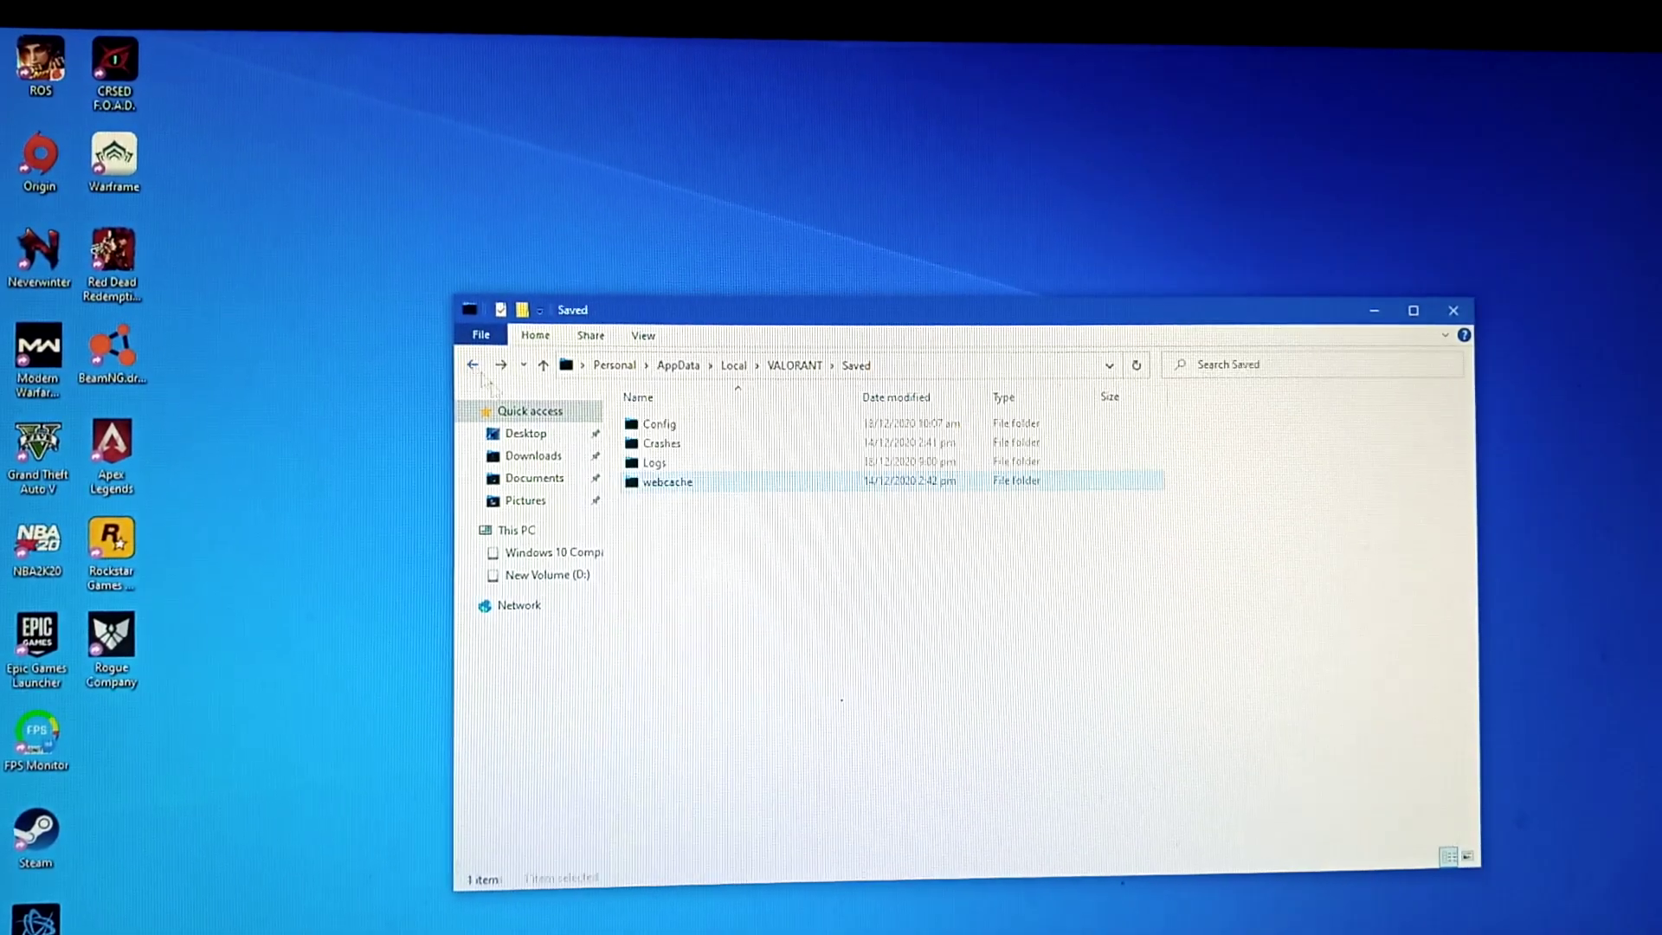
double_click(655, 463)
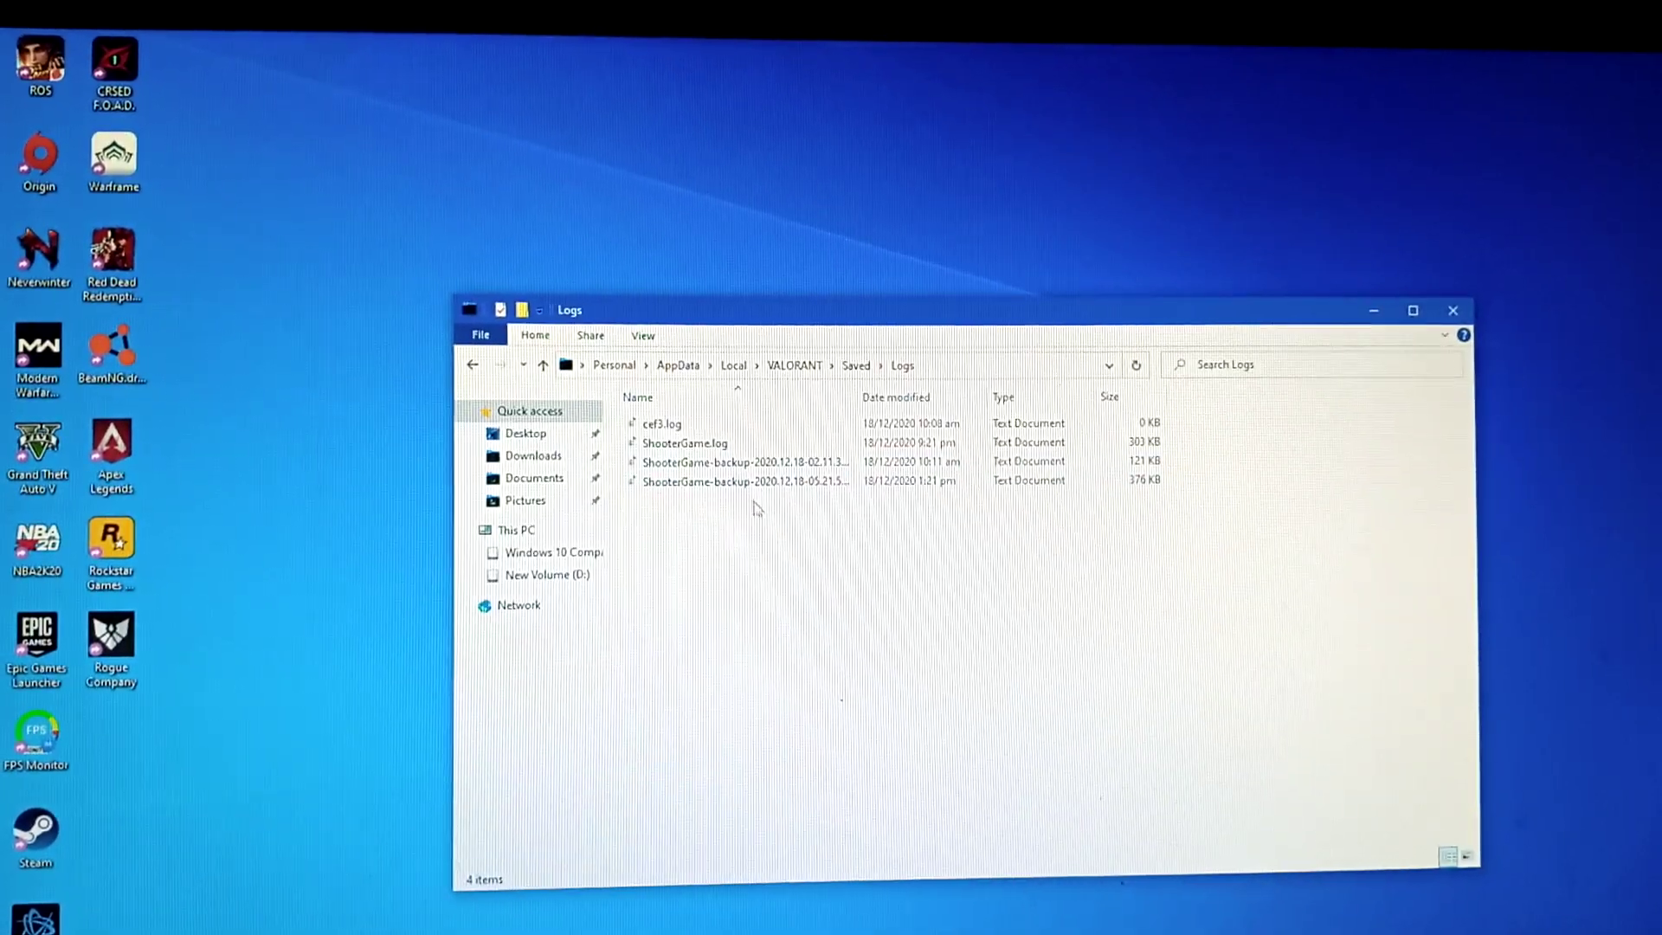
left_click(734, 483)
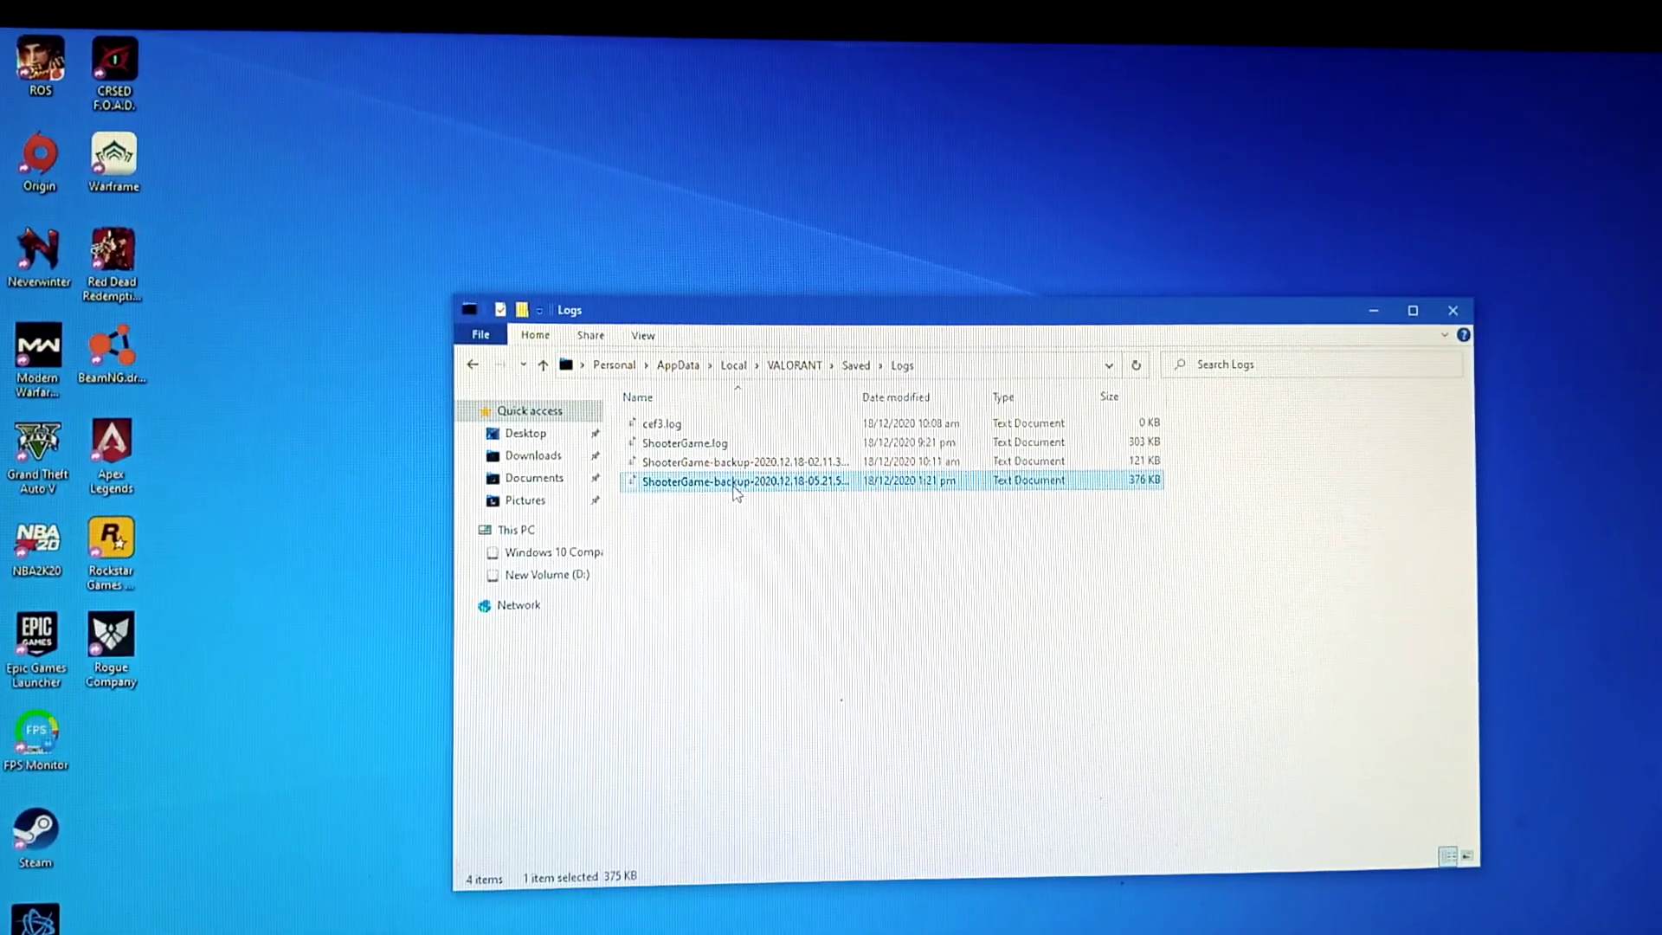
key("ctrl+a")
right_click(734, 483)
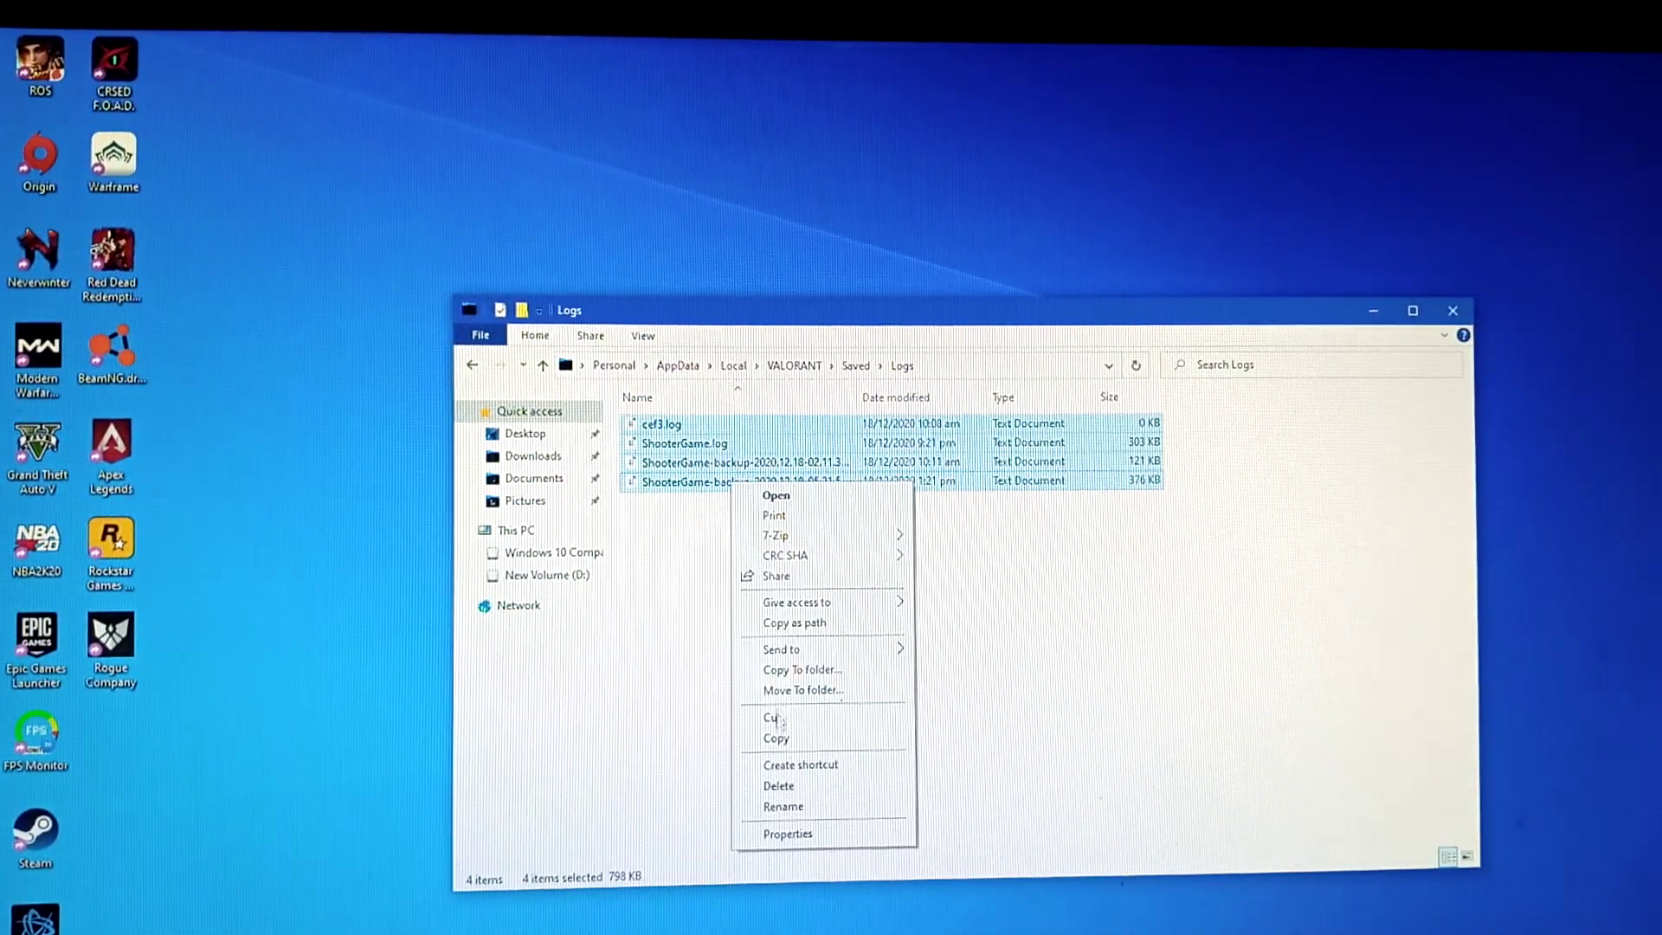
left_click(791, 783)
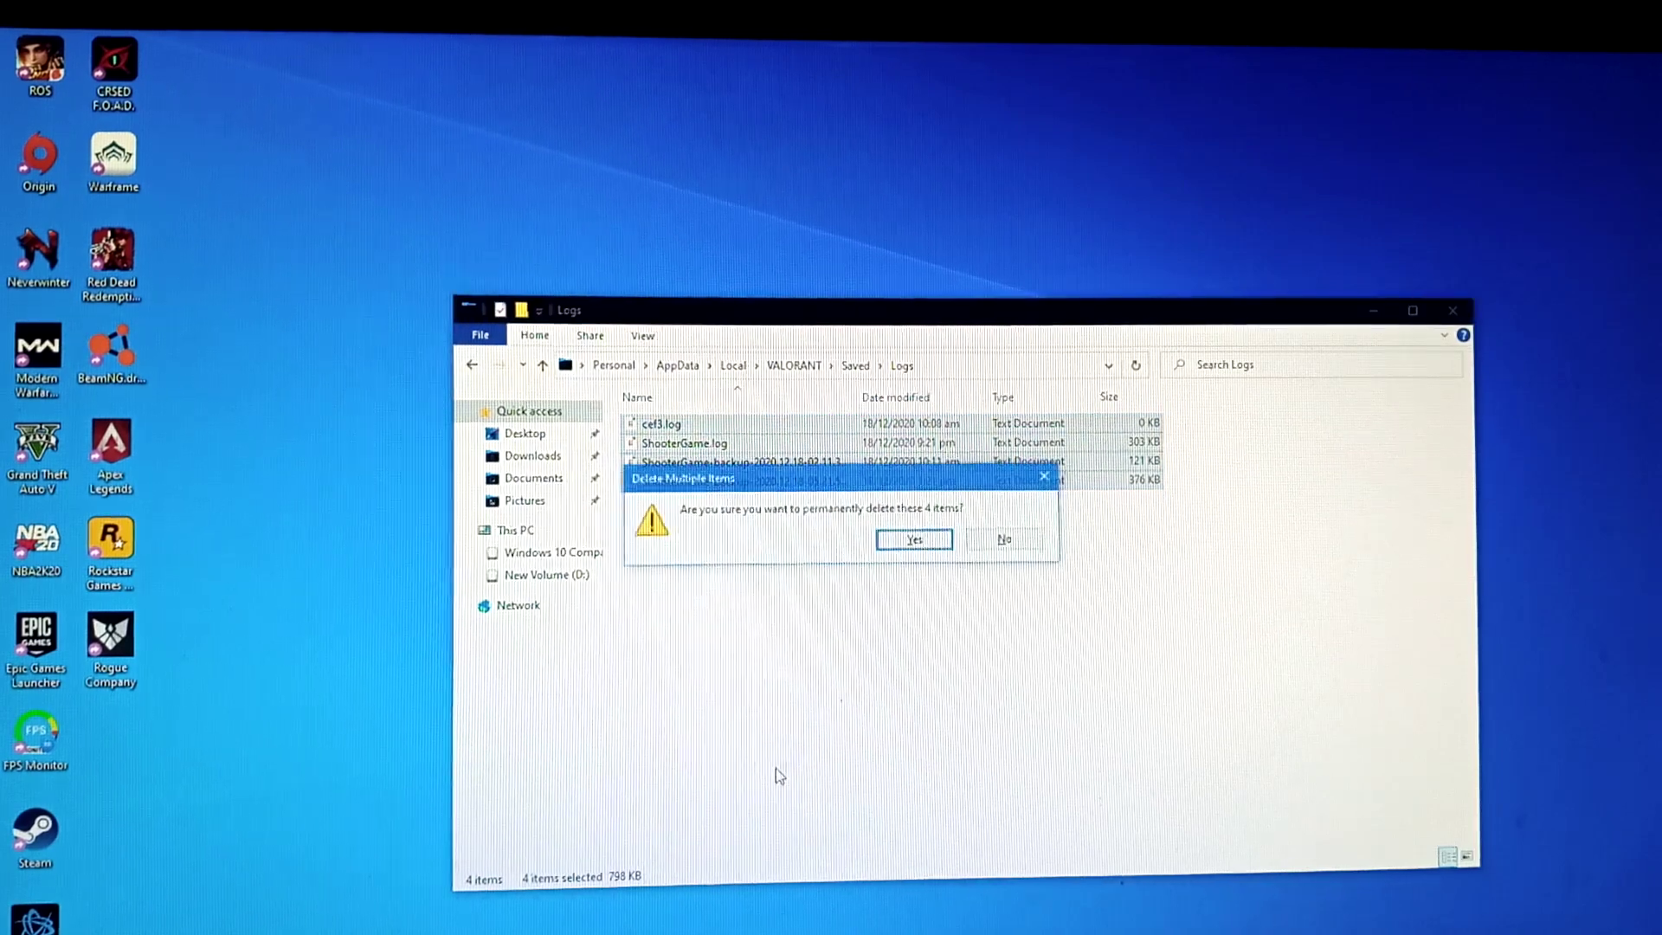
left_click(910, 542)
key("BackSpace")
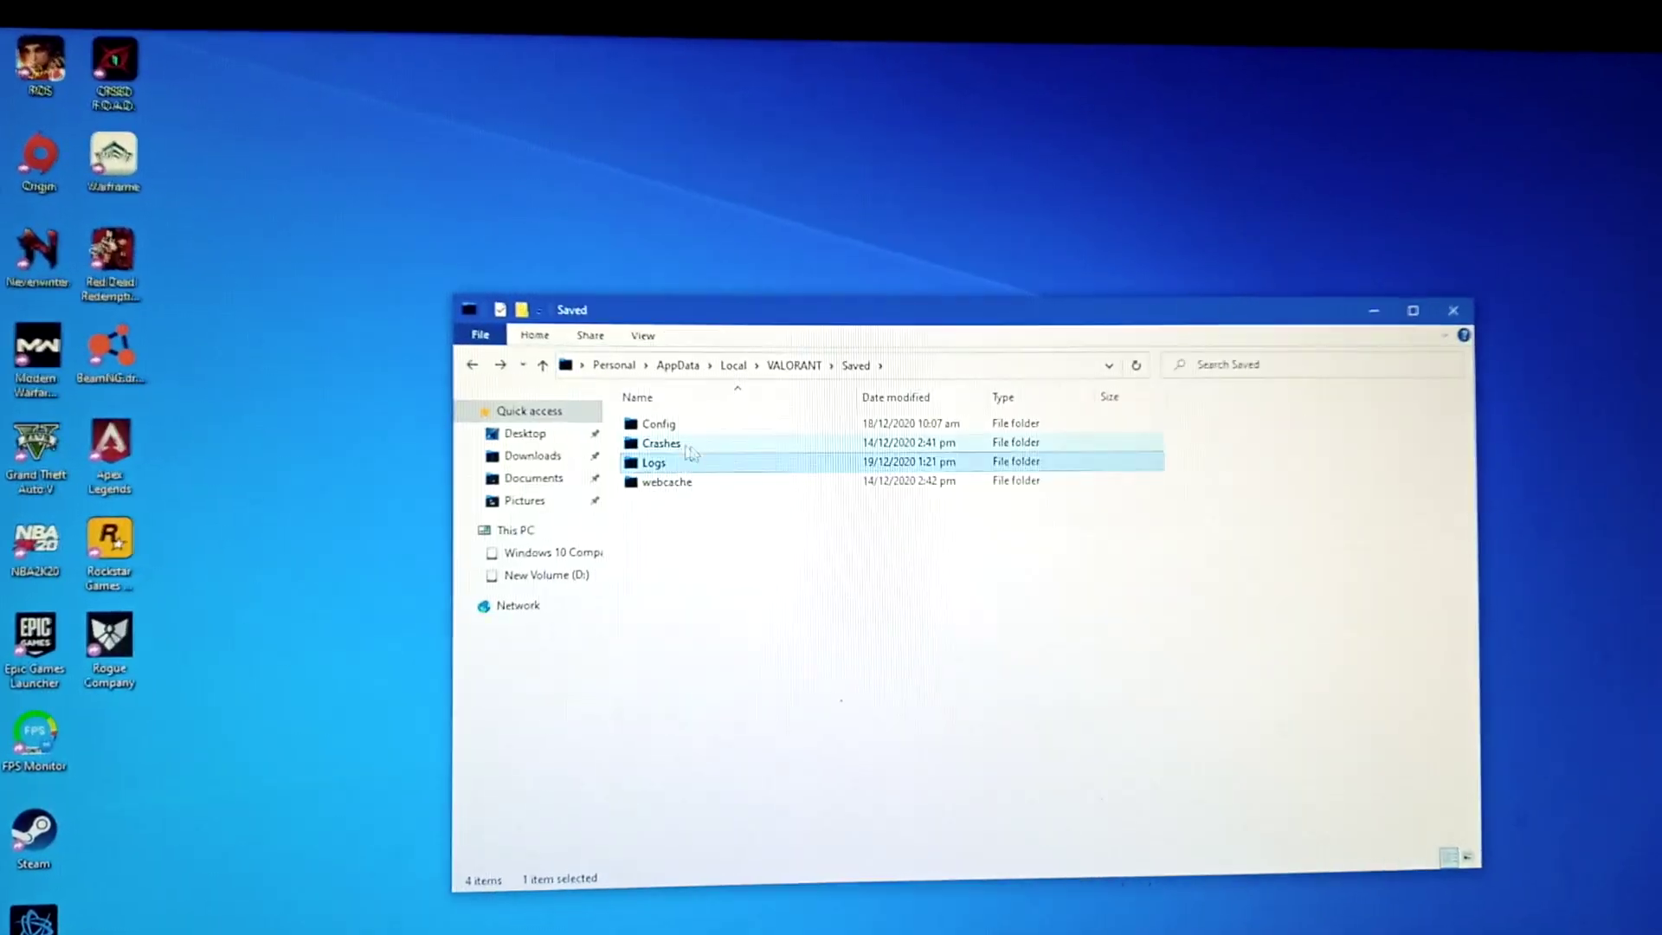
Step: Permanently delete Config's four subfolders, including HOME-PC, then close the Explorer window
double_click(663, 442)
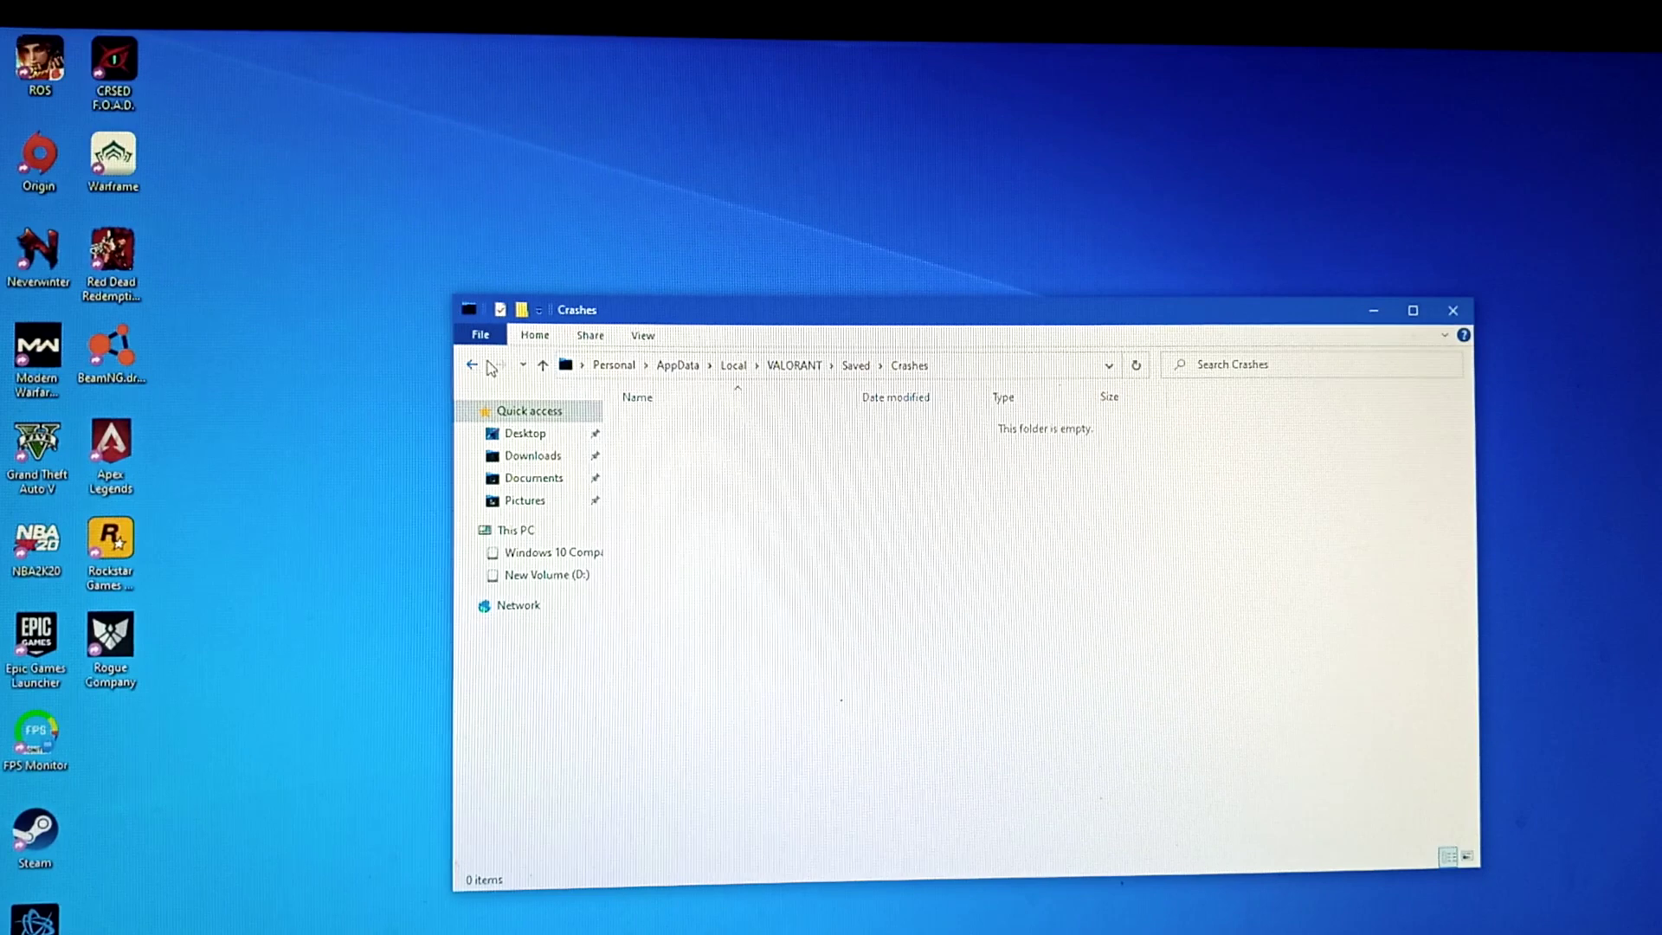
left_click(475, 369)
double_click(656, 424)
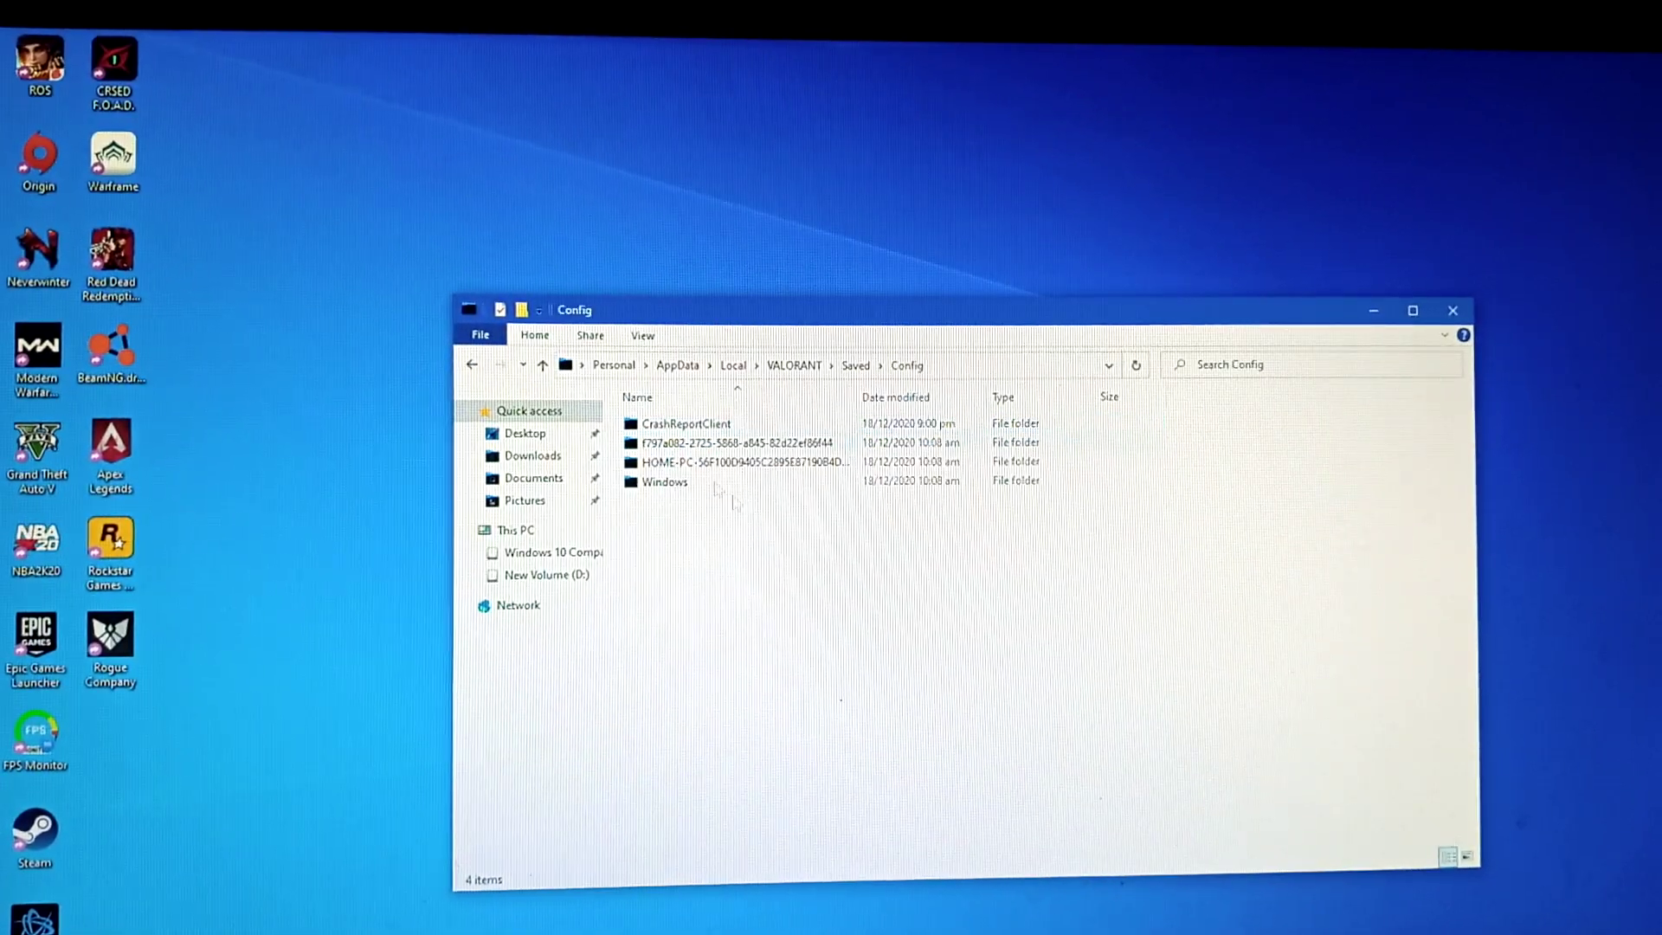
left_click(730, 465)
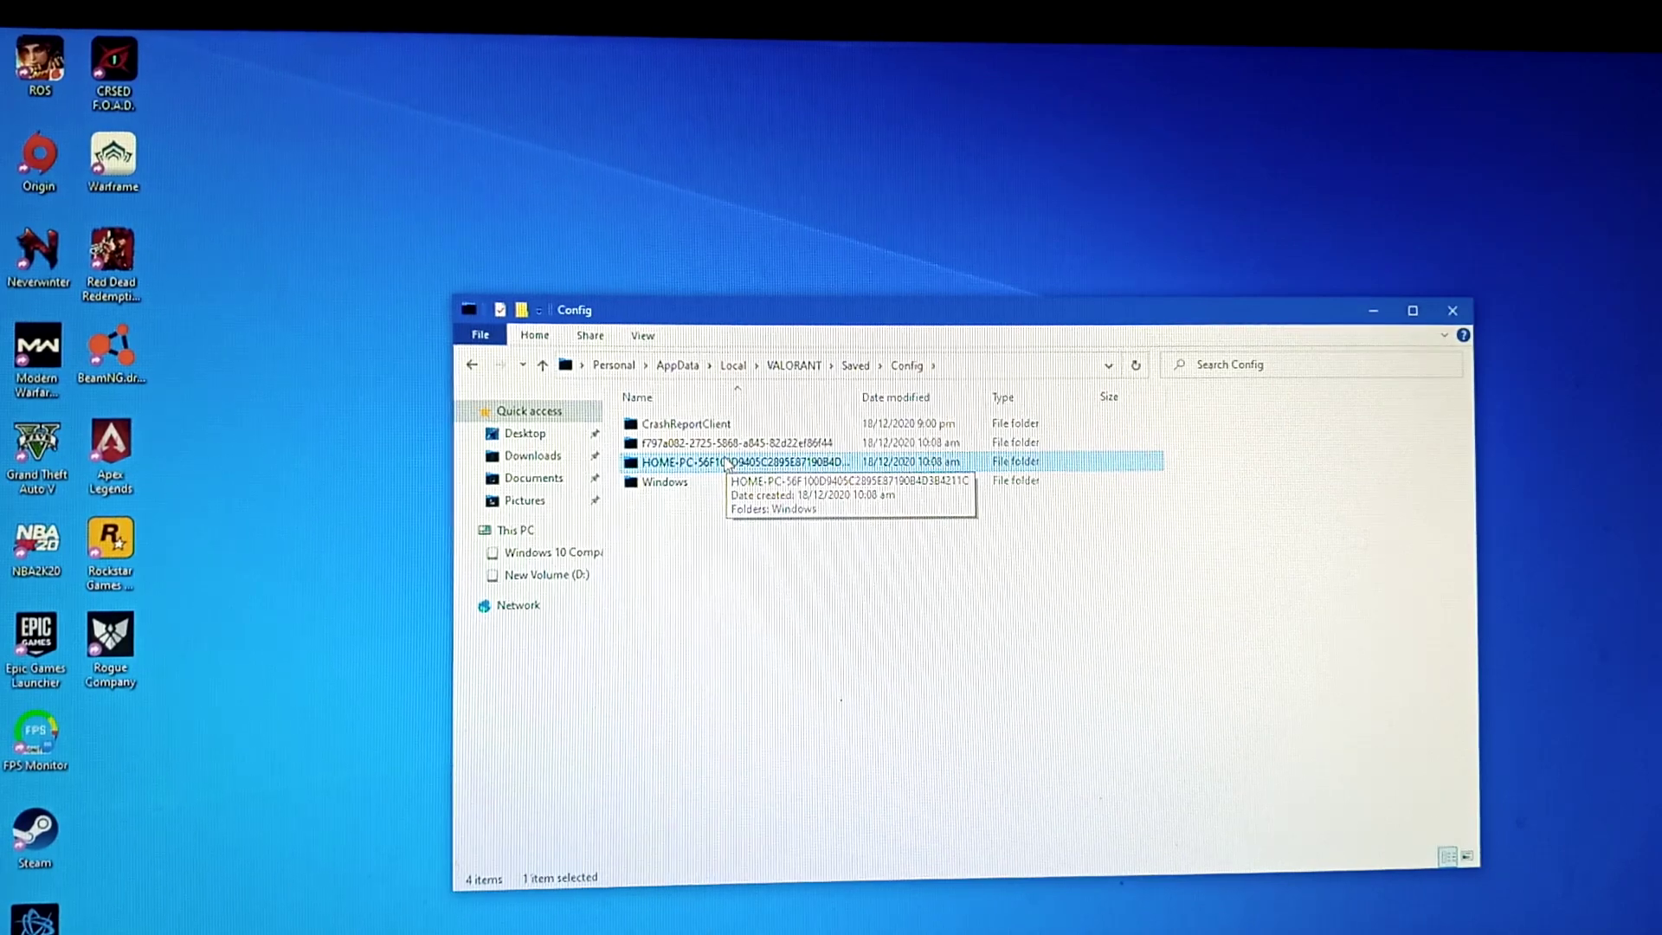
key("ctrl+a")
right_click(721, 465)
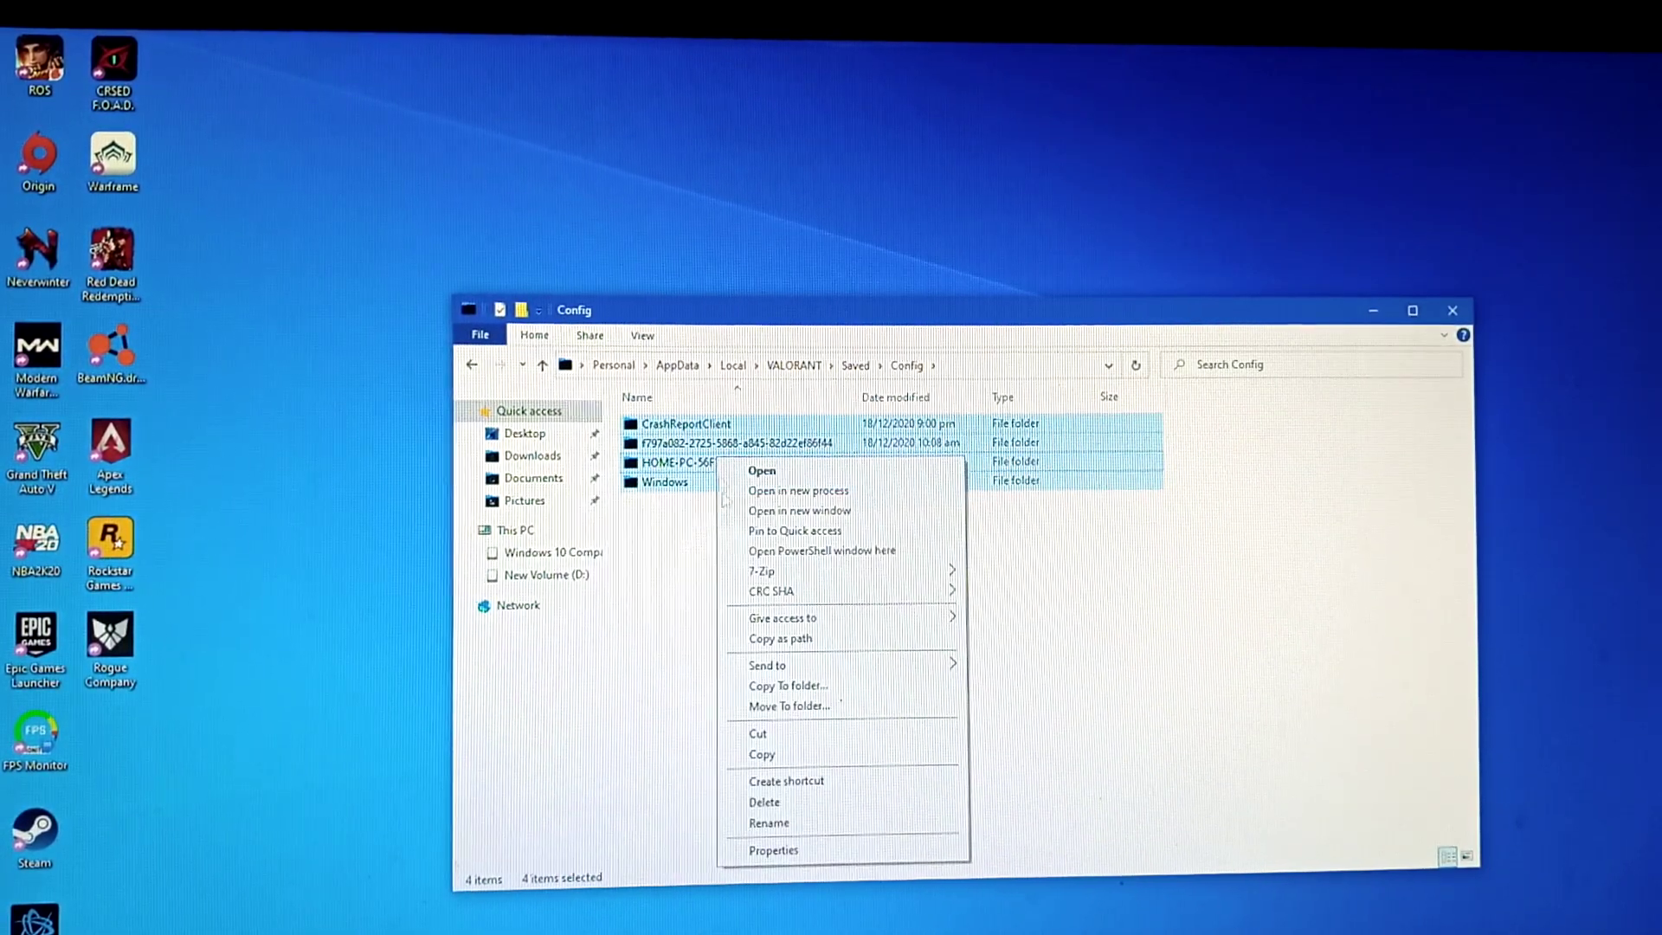
left_click(766, 804)
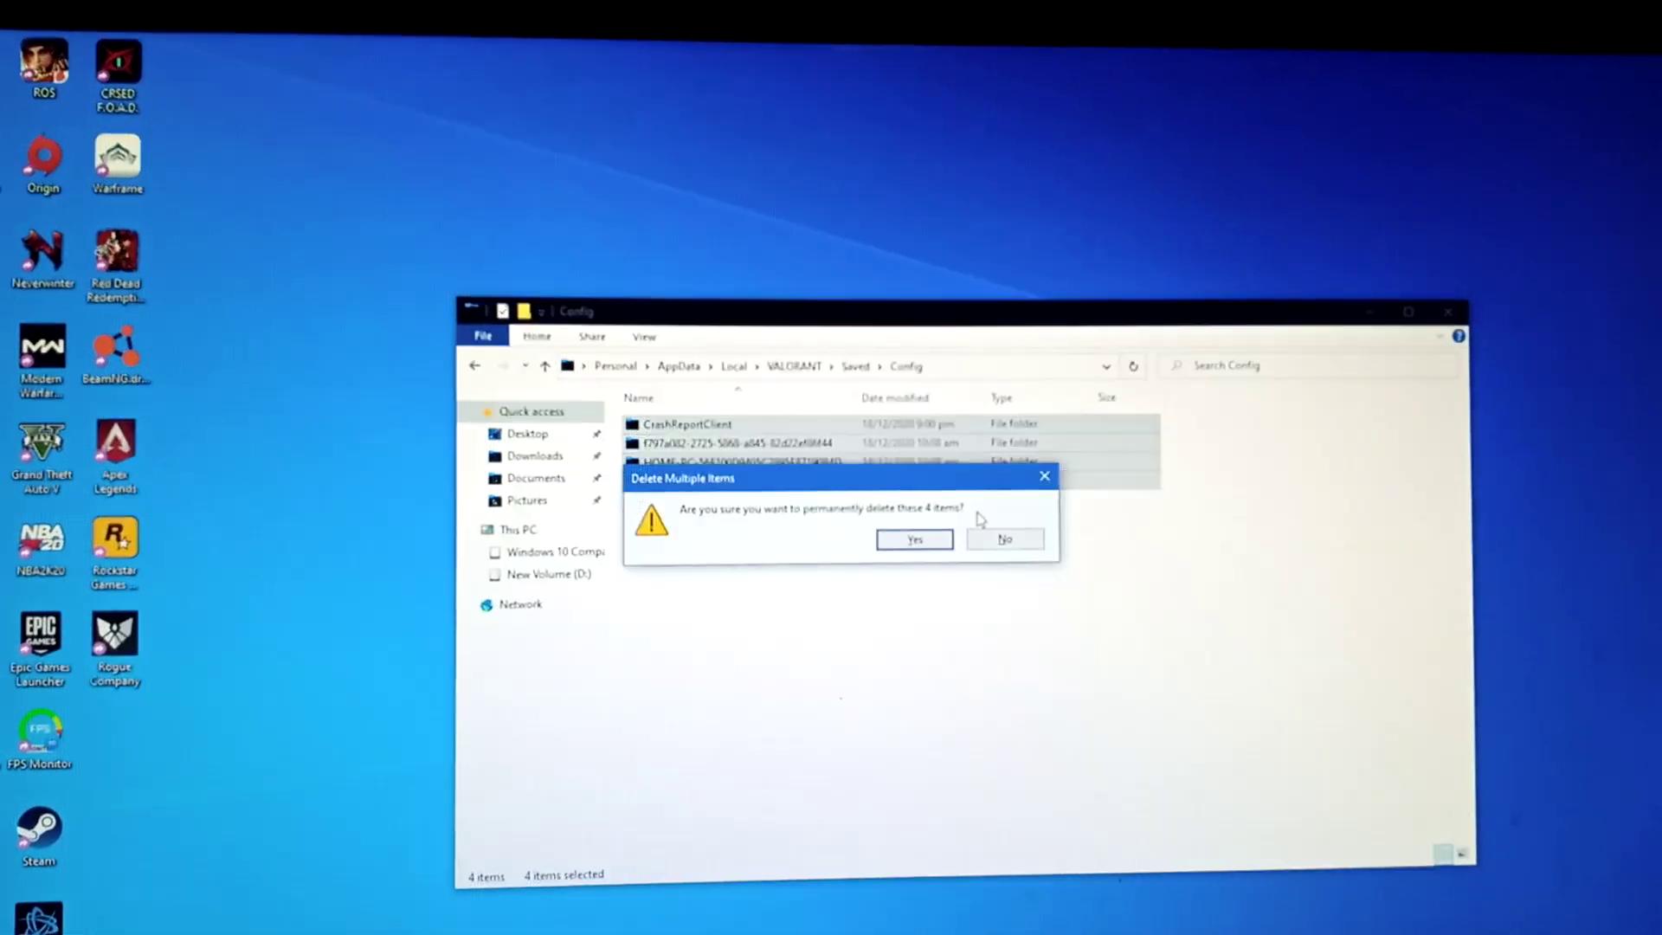
left_click(913, 542)
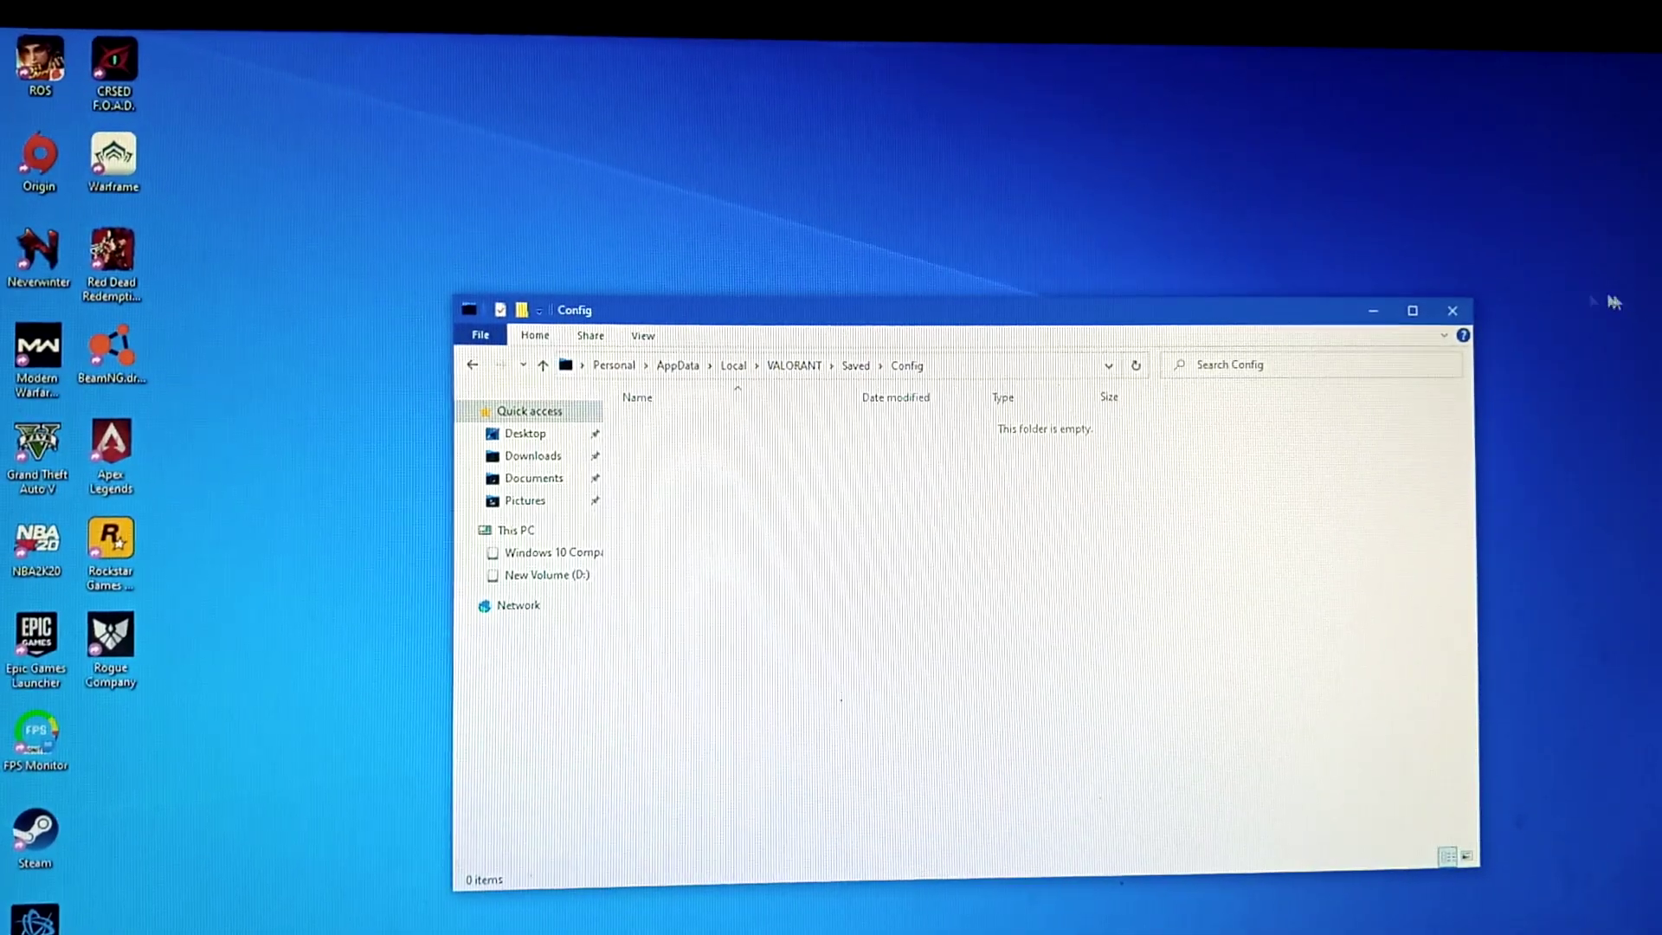
left_click(1454, 311)
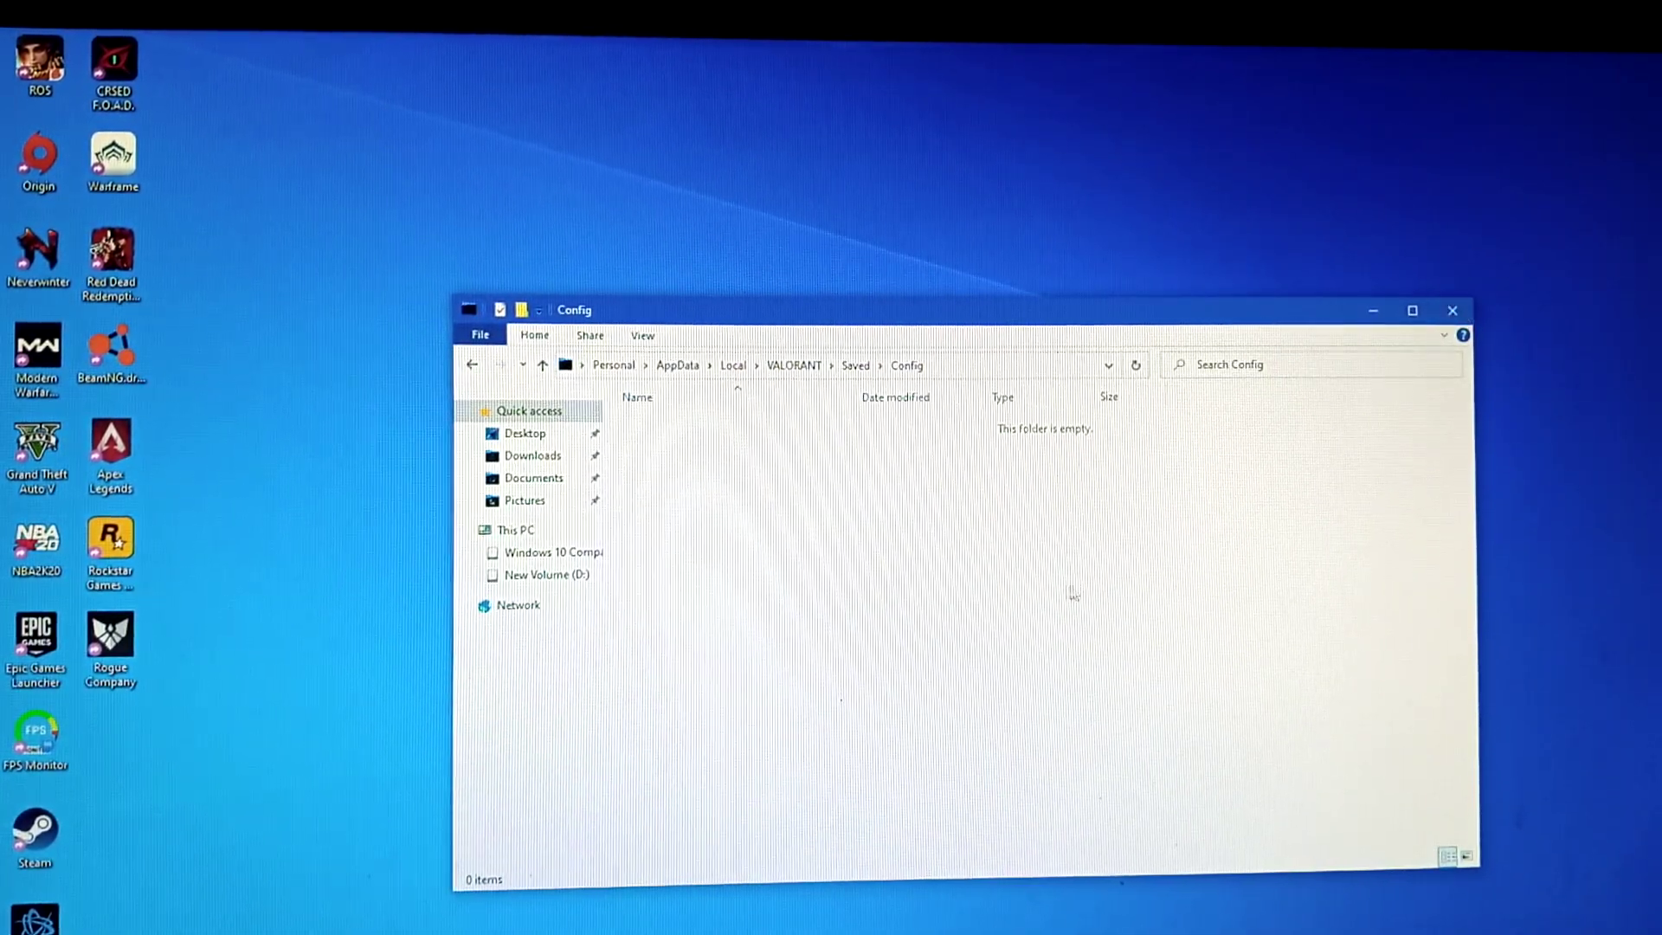
key("super")
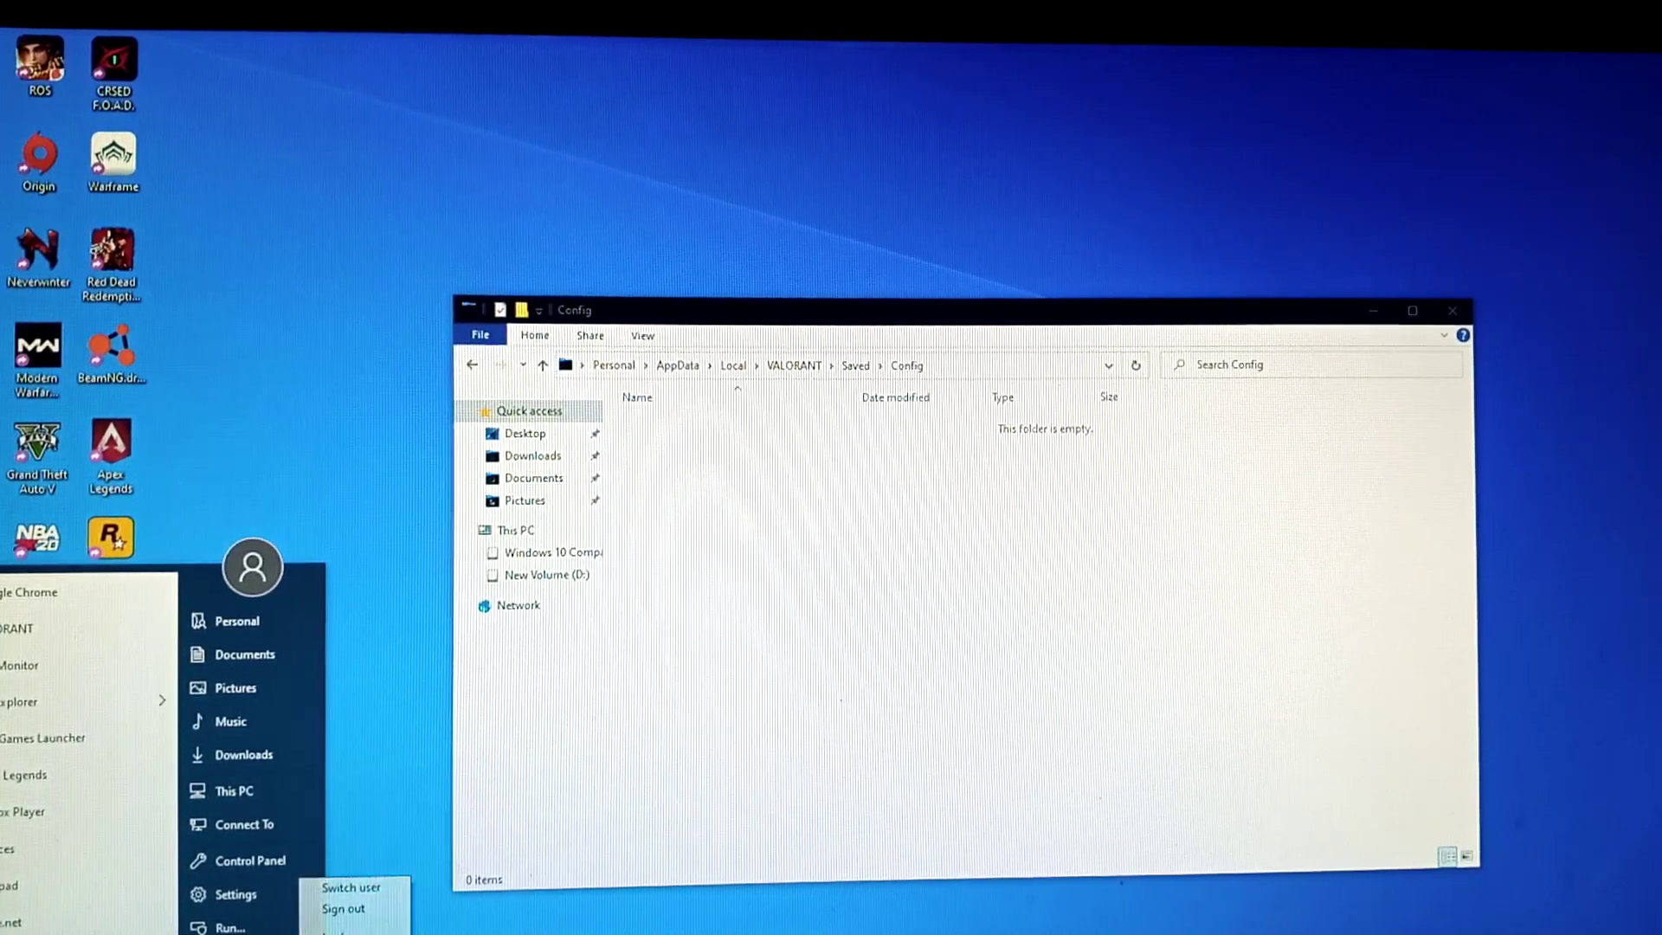
Step: Choose Restart from the Start menu power options and let Windows boot back to the desktop
left_click(343, 928)
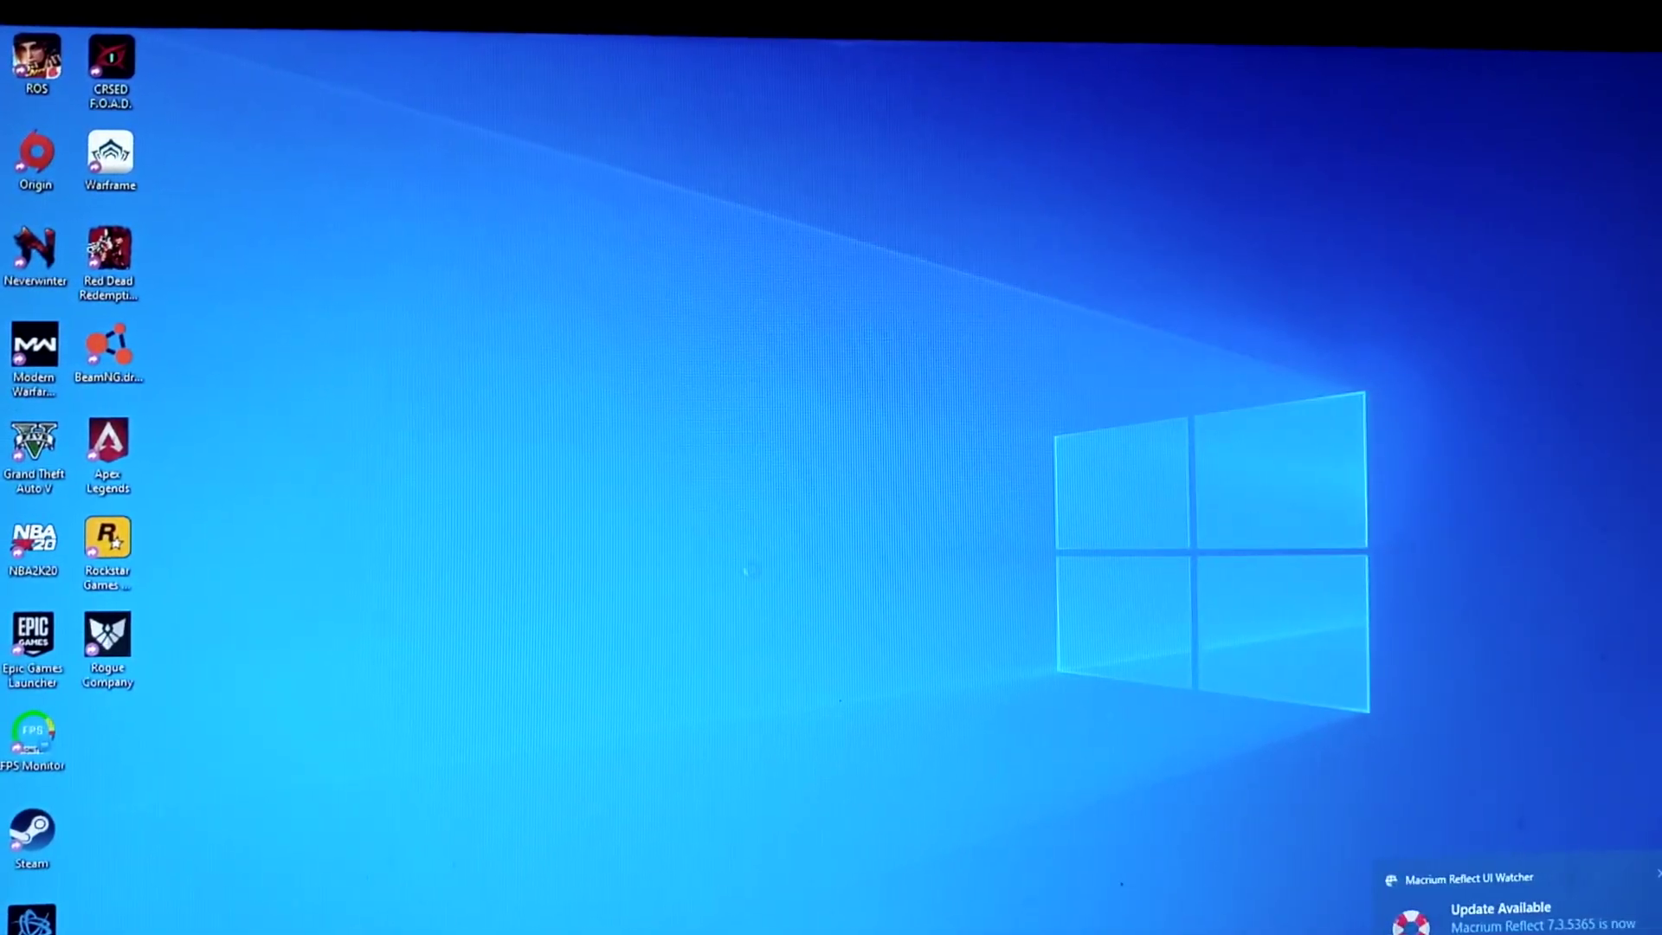
right_click(801, 575)
key("Escape")
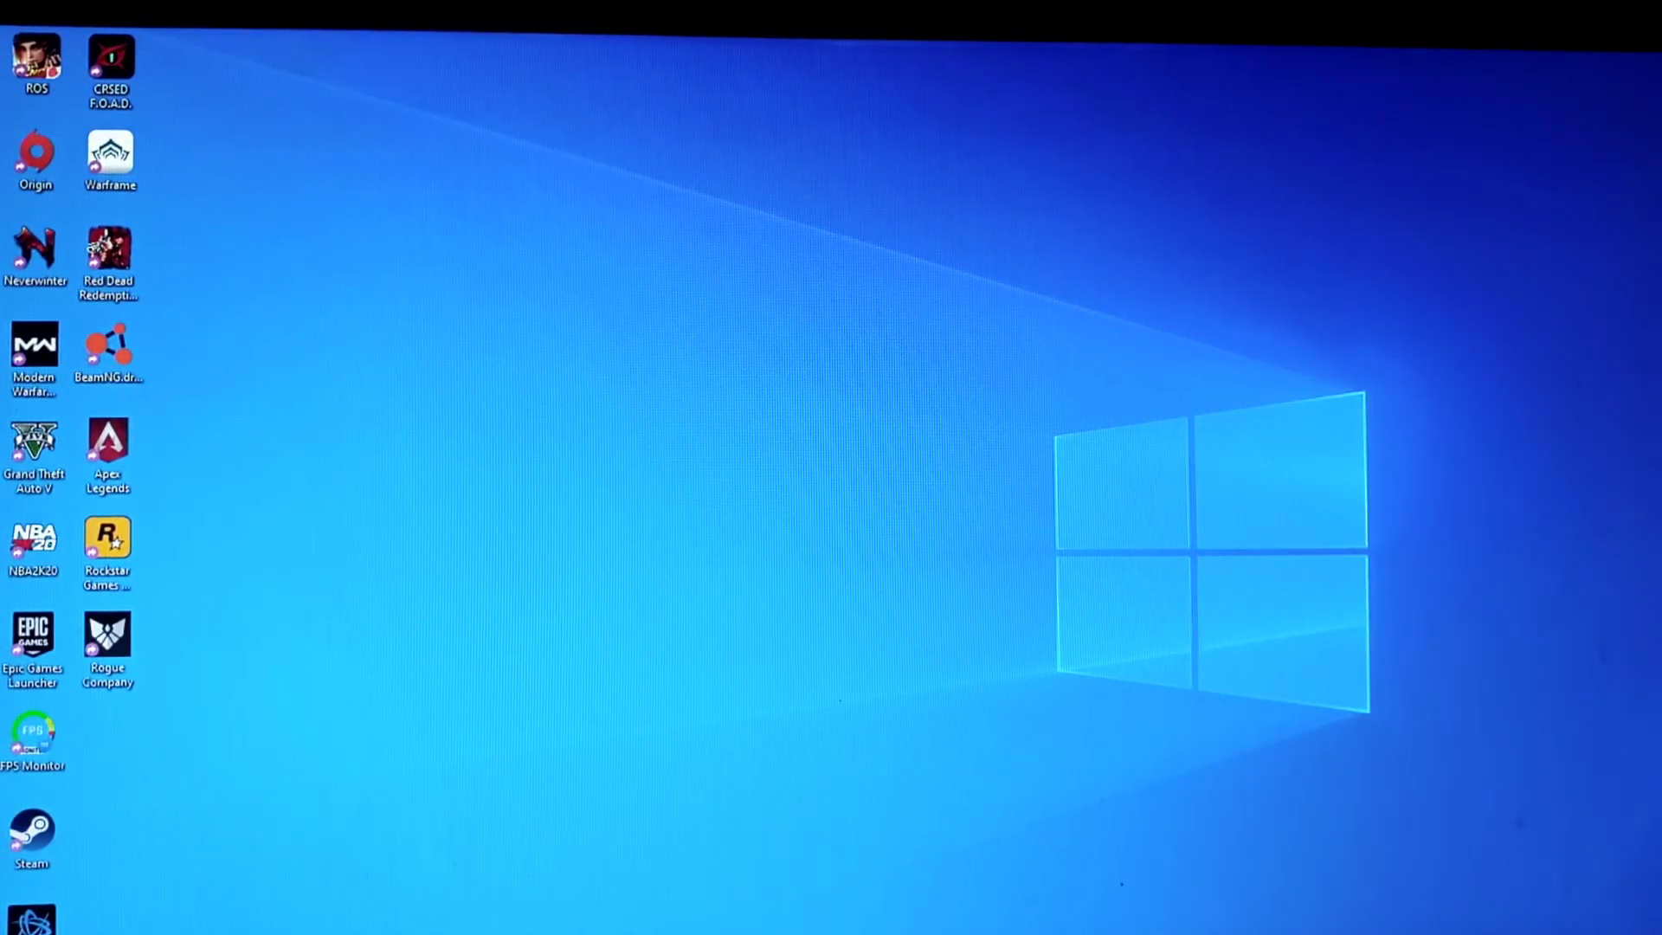
right_click(930, 764)
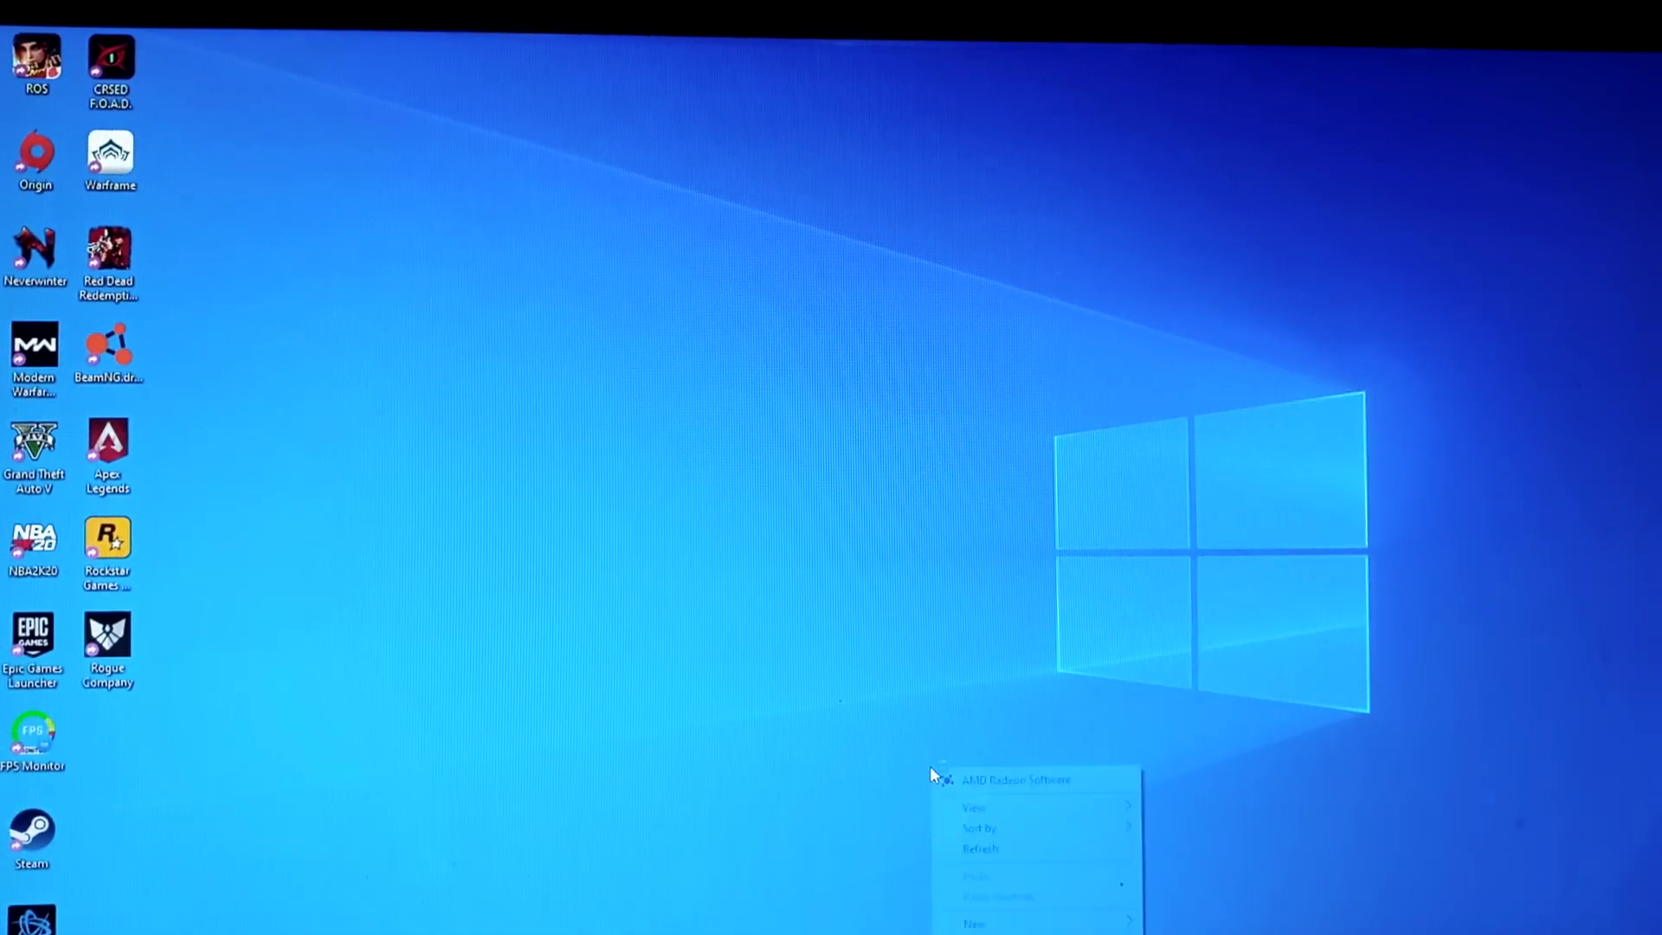
left_click(1026, 851)
right_click(1058, 837)
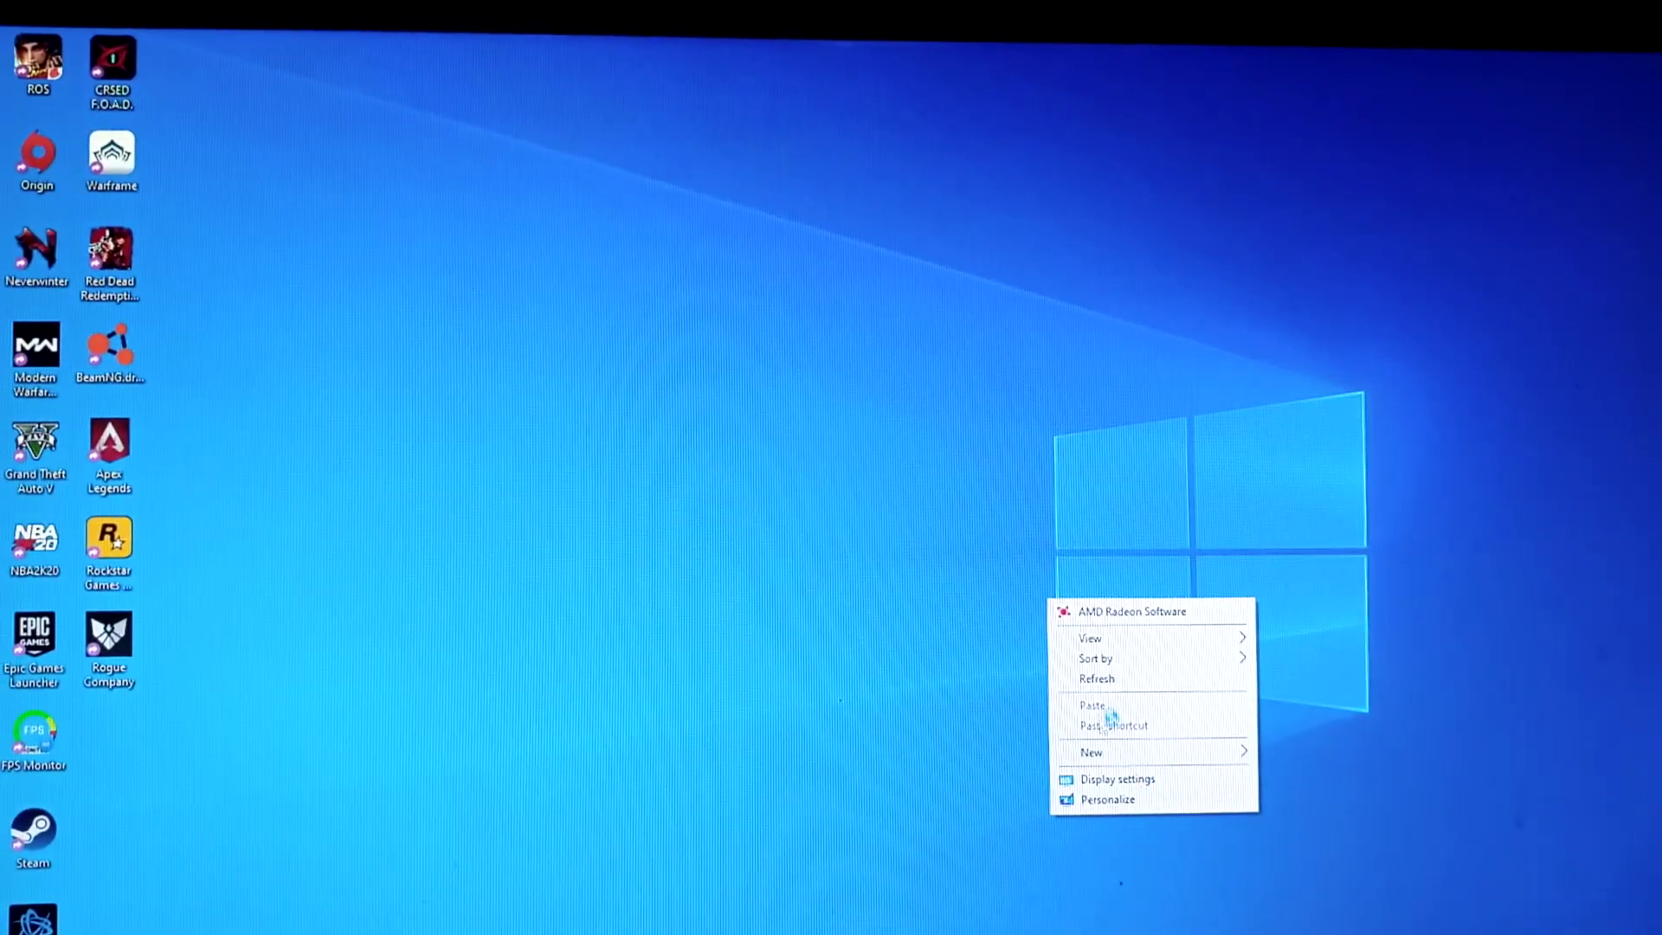
left_click(1098, 679)
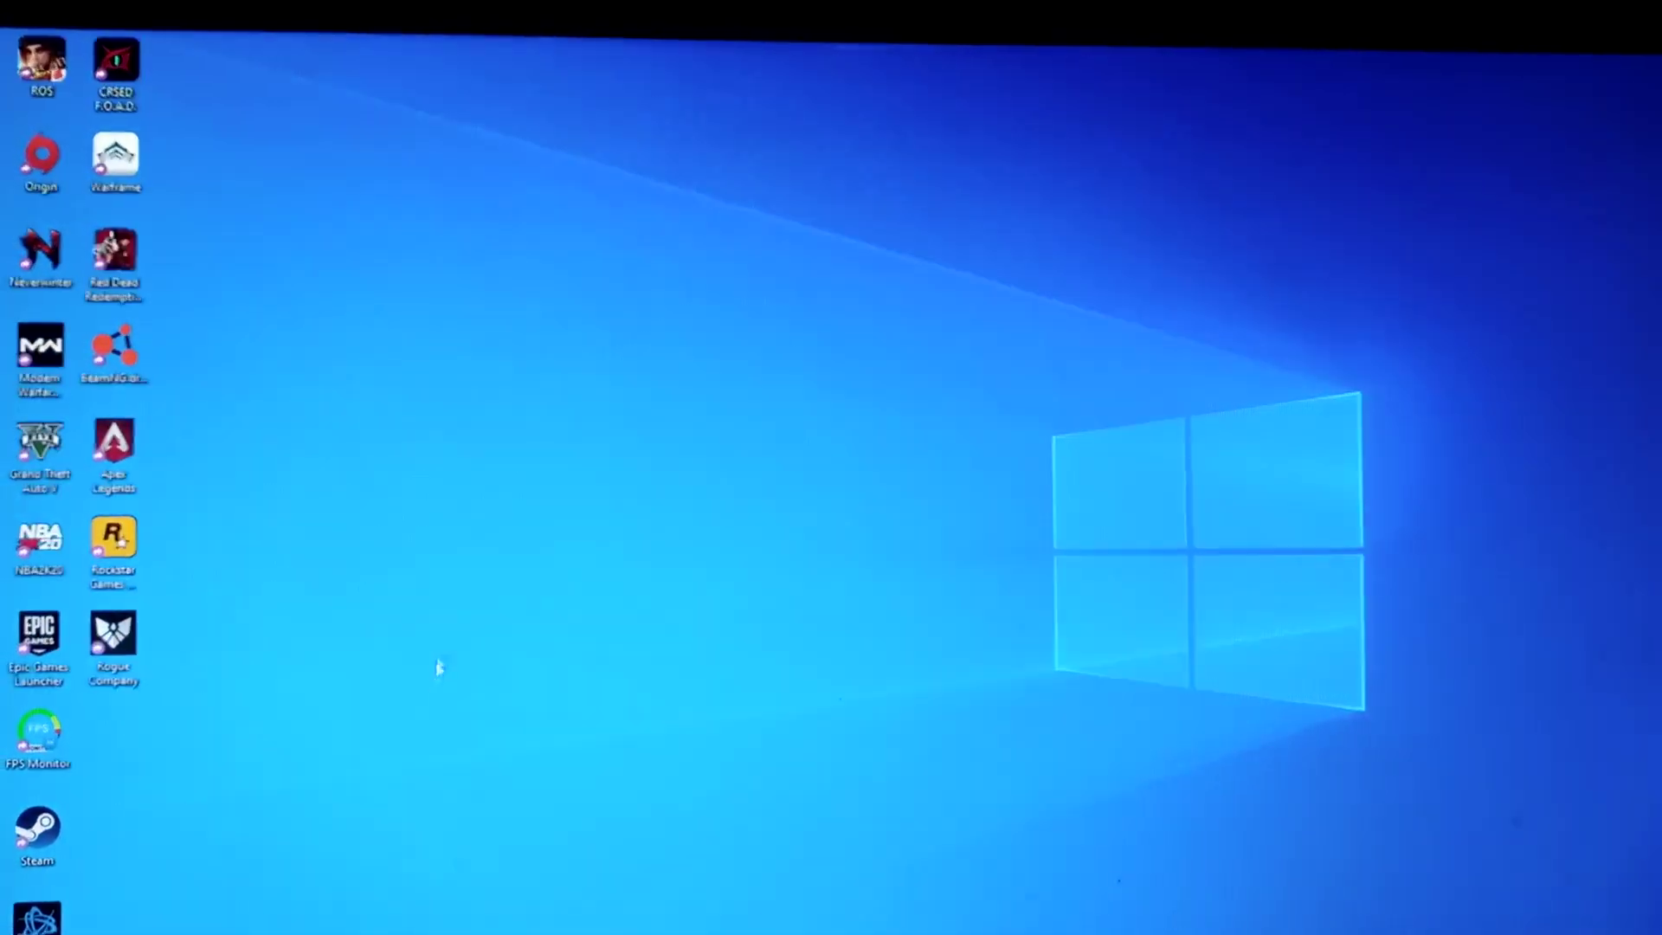
right_click(453, 634)
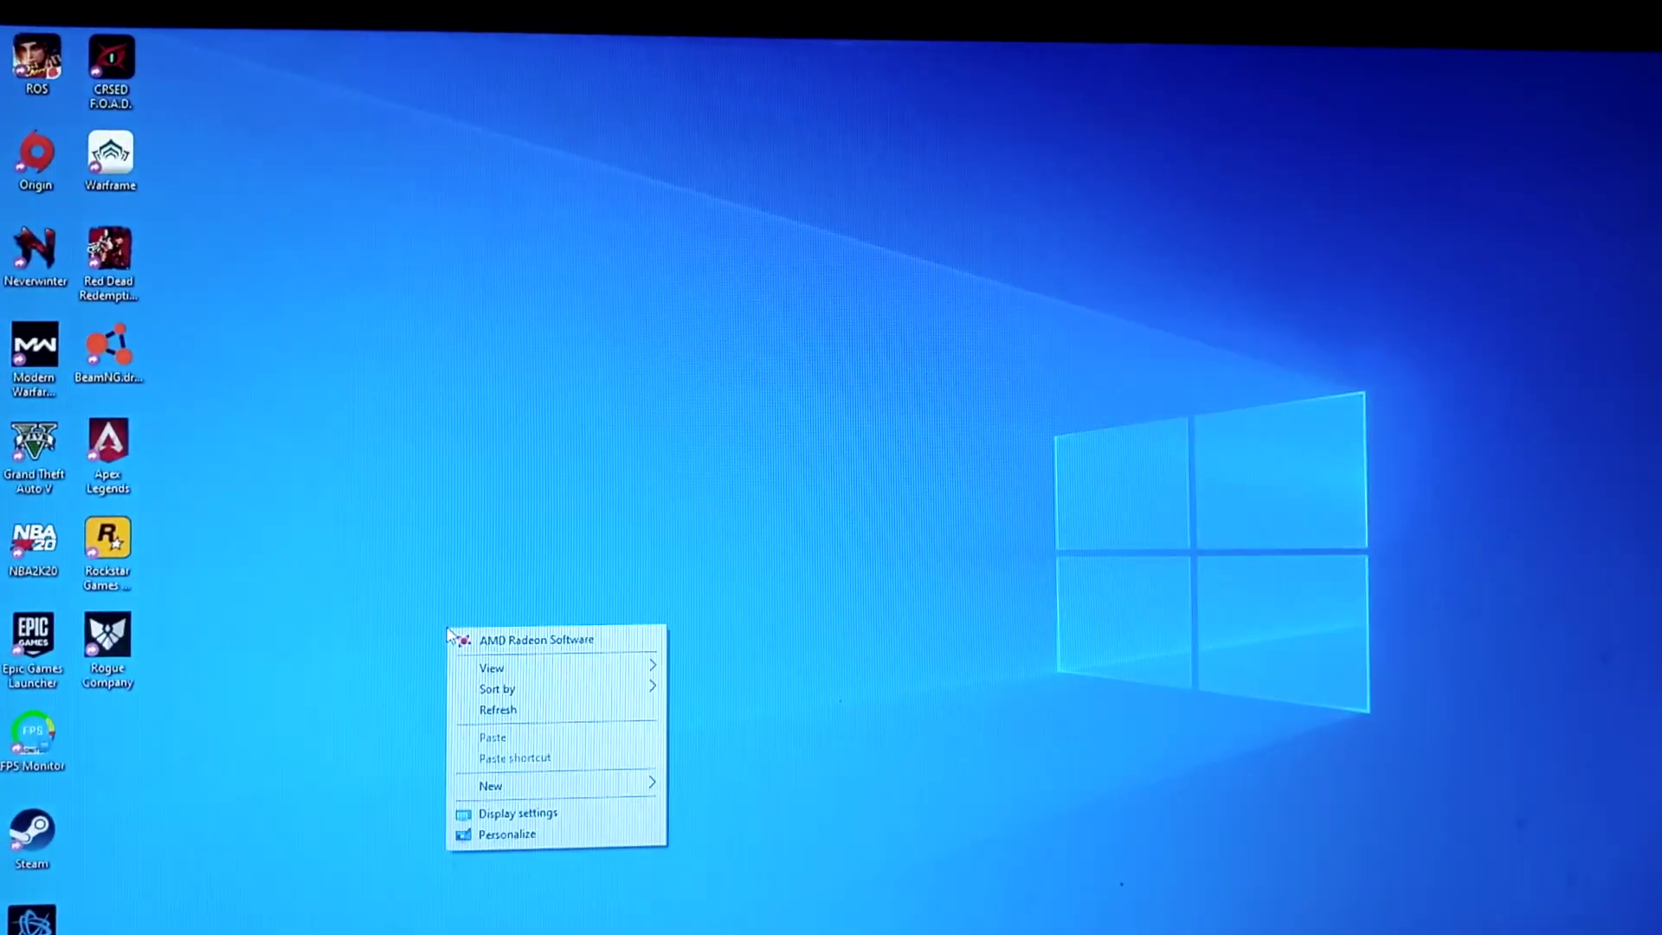
left_click(499, 710)
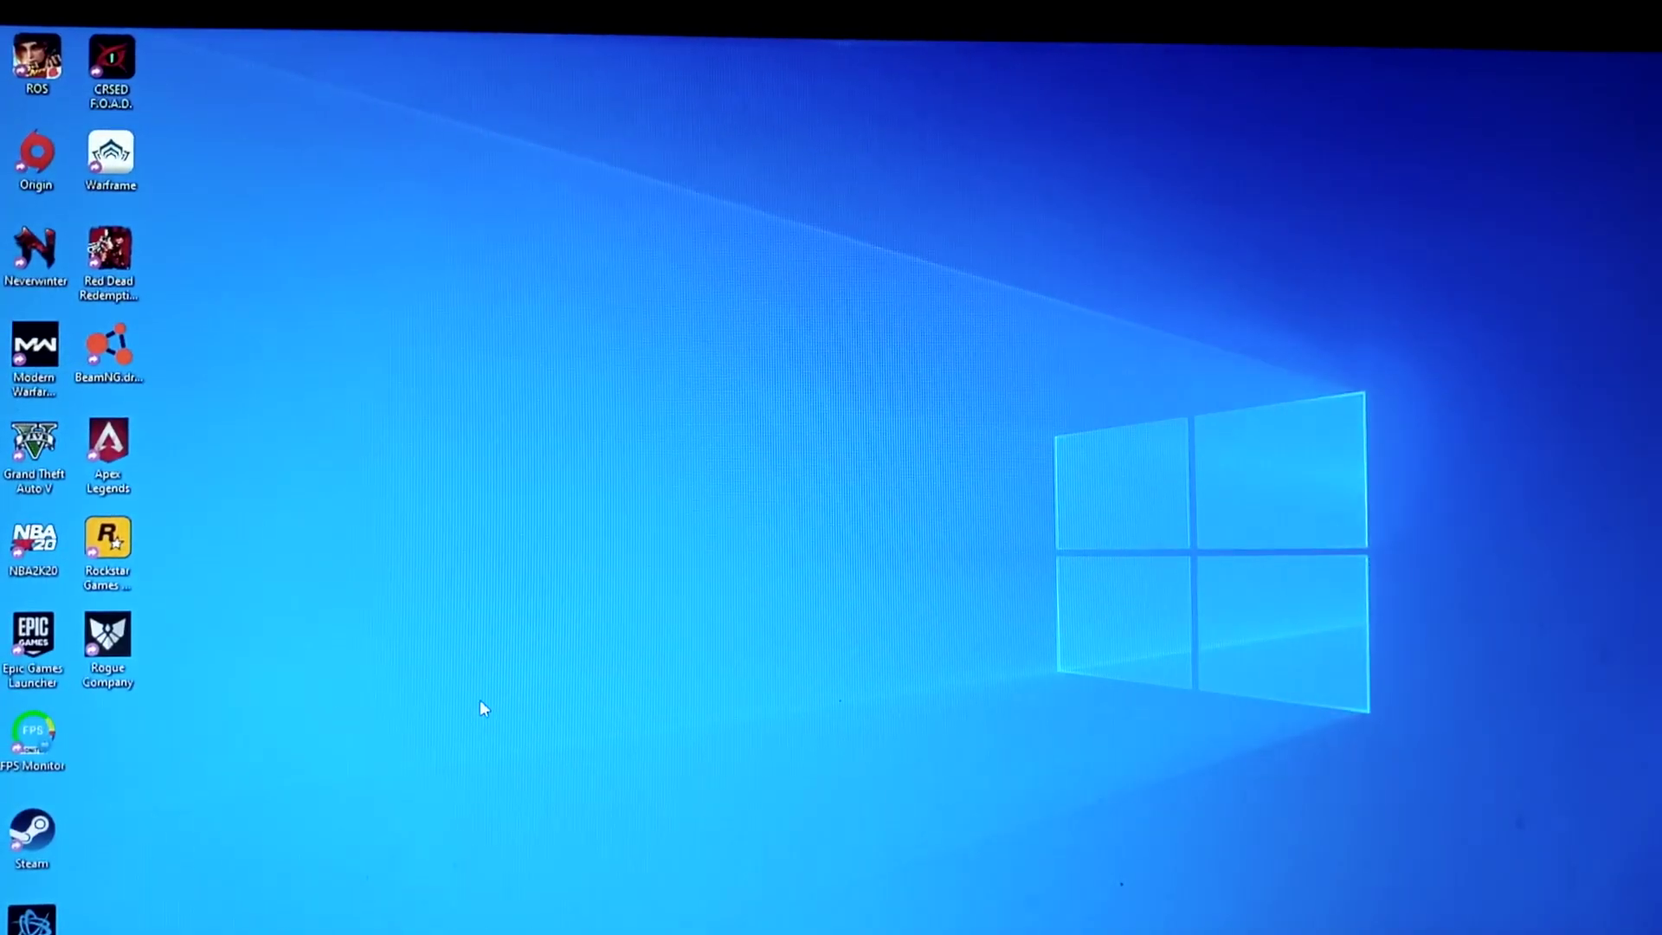
right_click(918, 708)
left_click(986, 793)
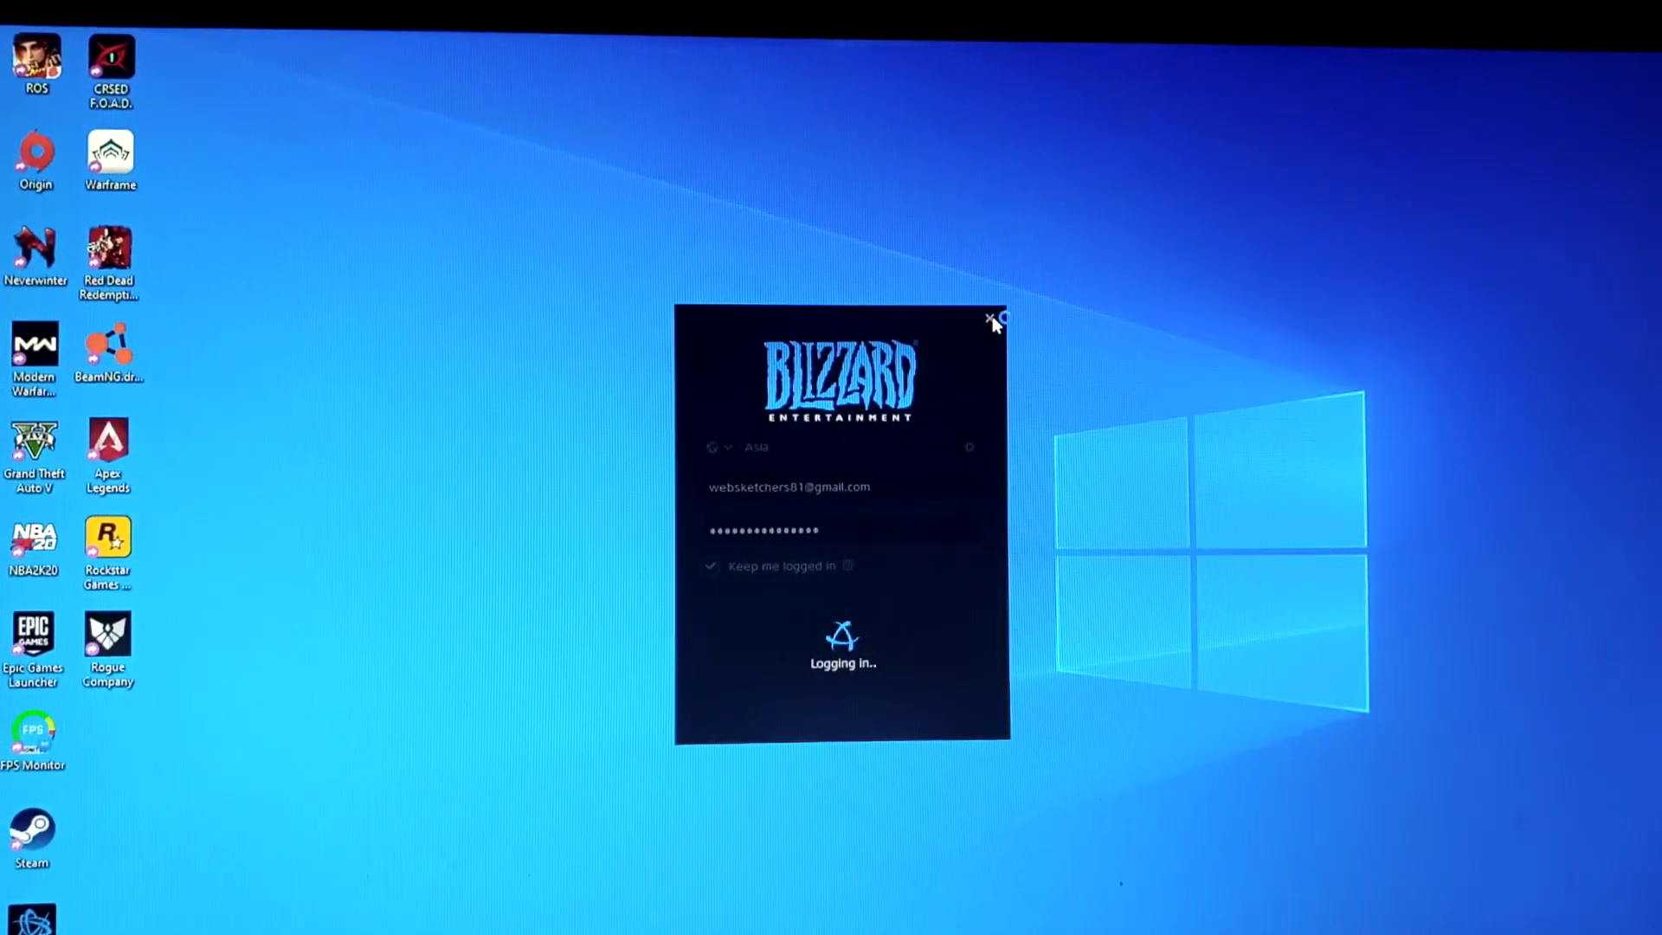
left_click(995, 321)
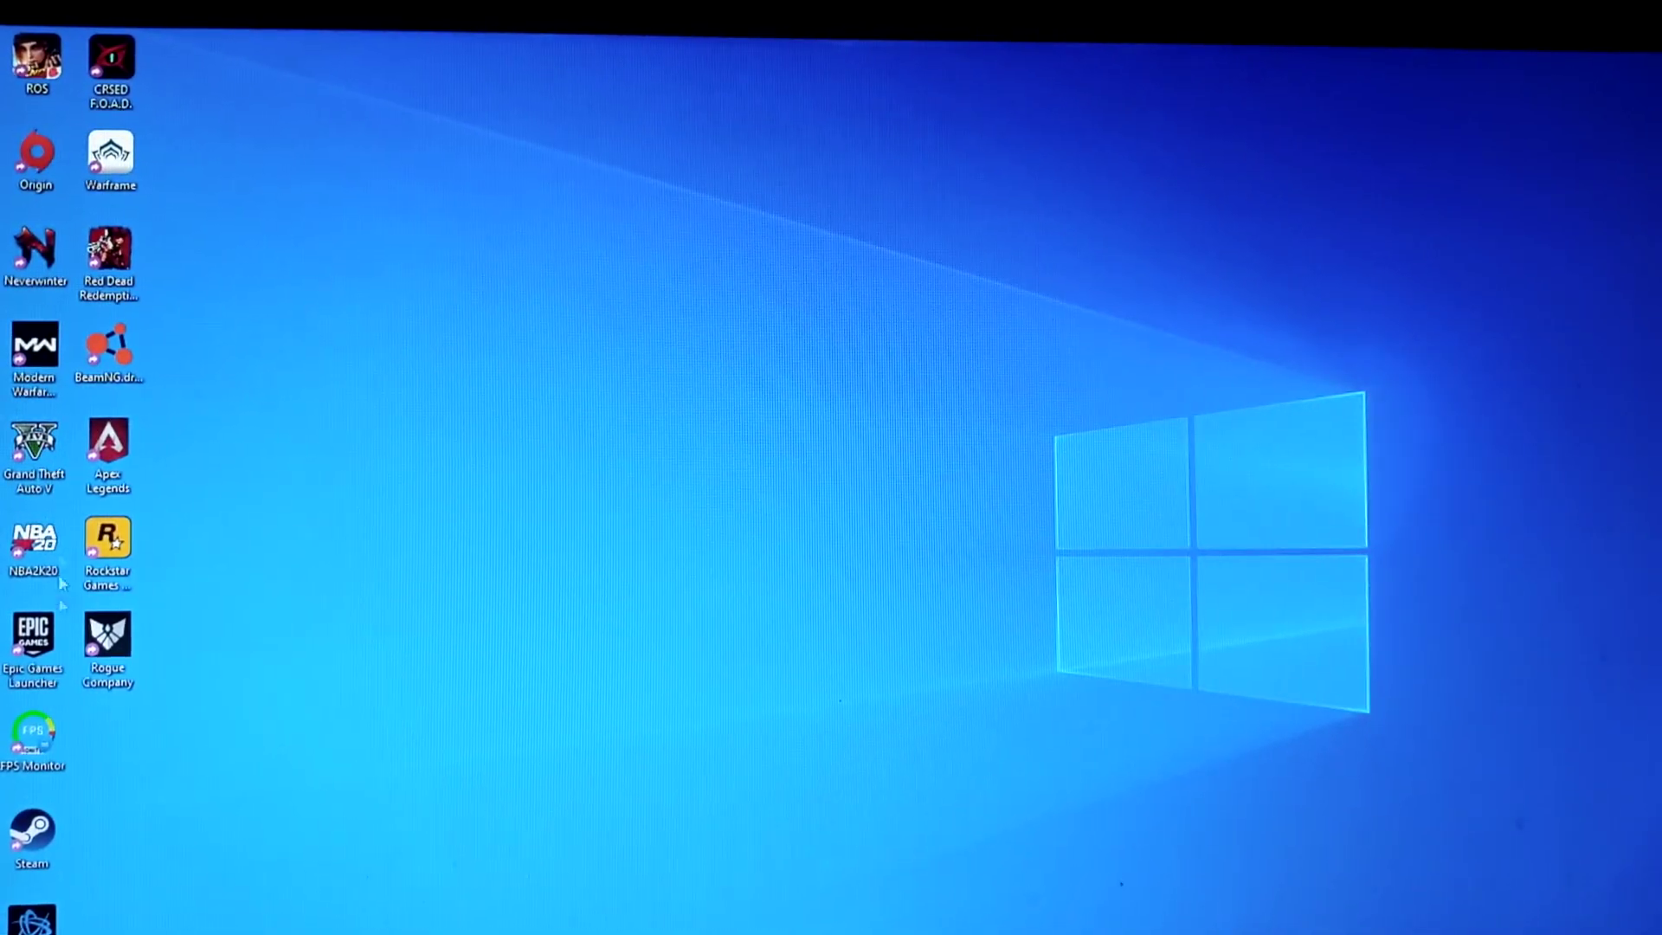
Step: Run the VALORANT desktop shortcut as administrator
right_click(33, 838)
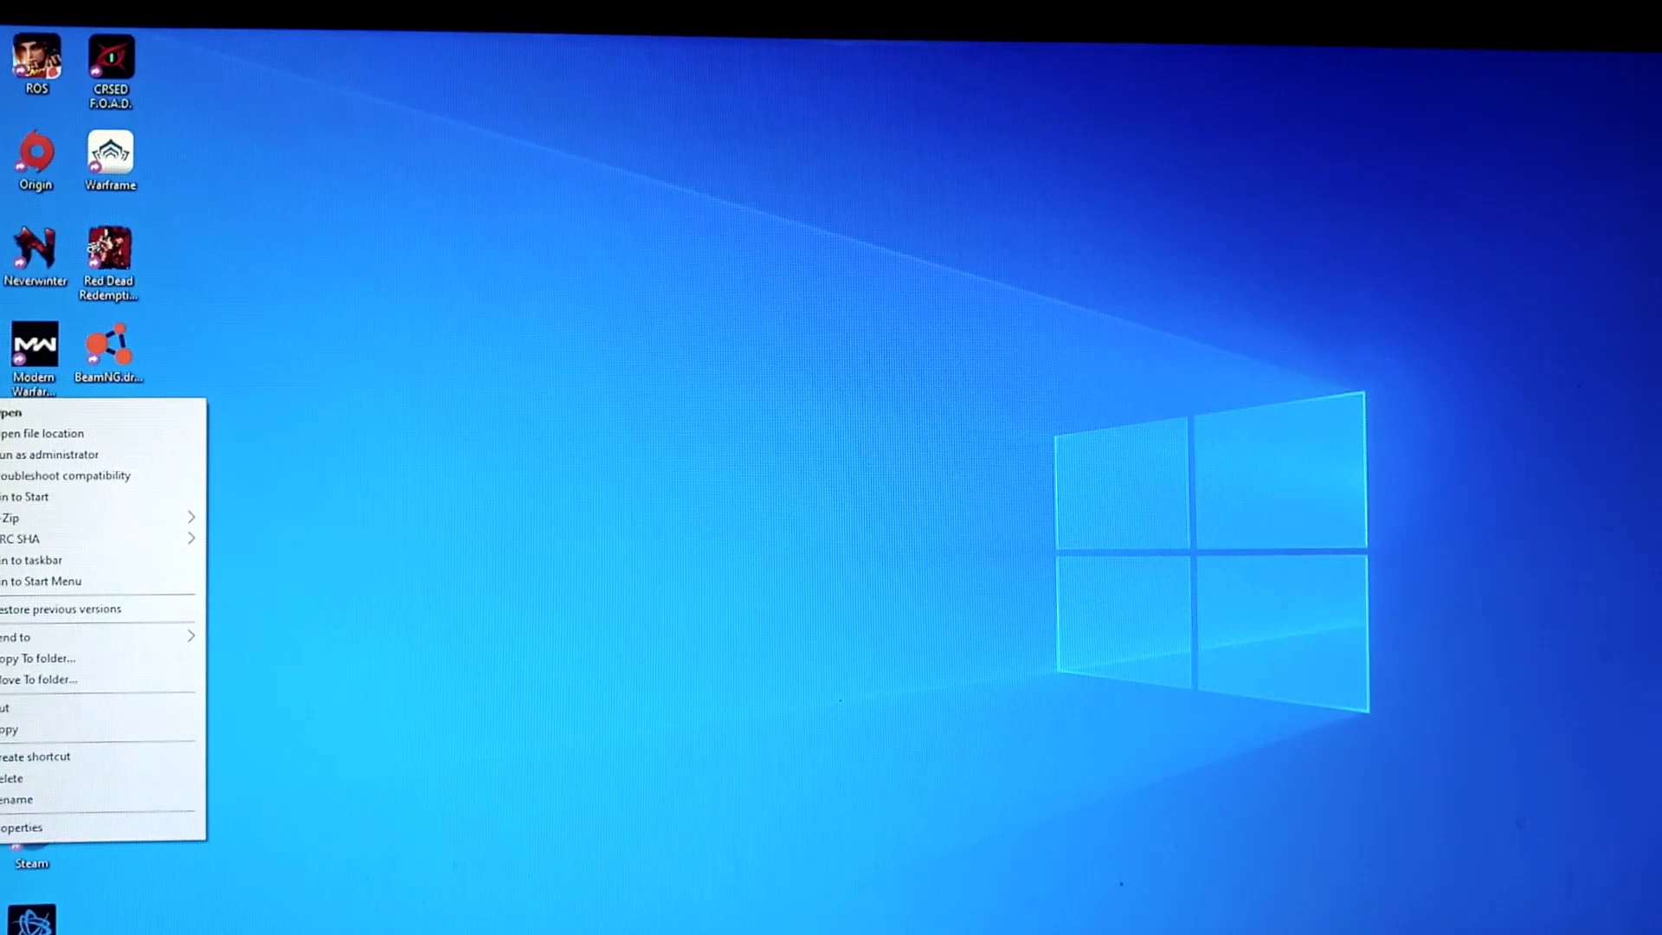
left_click(39, 458)
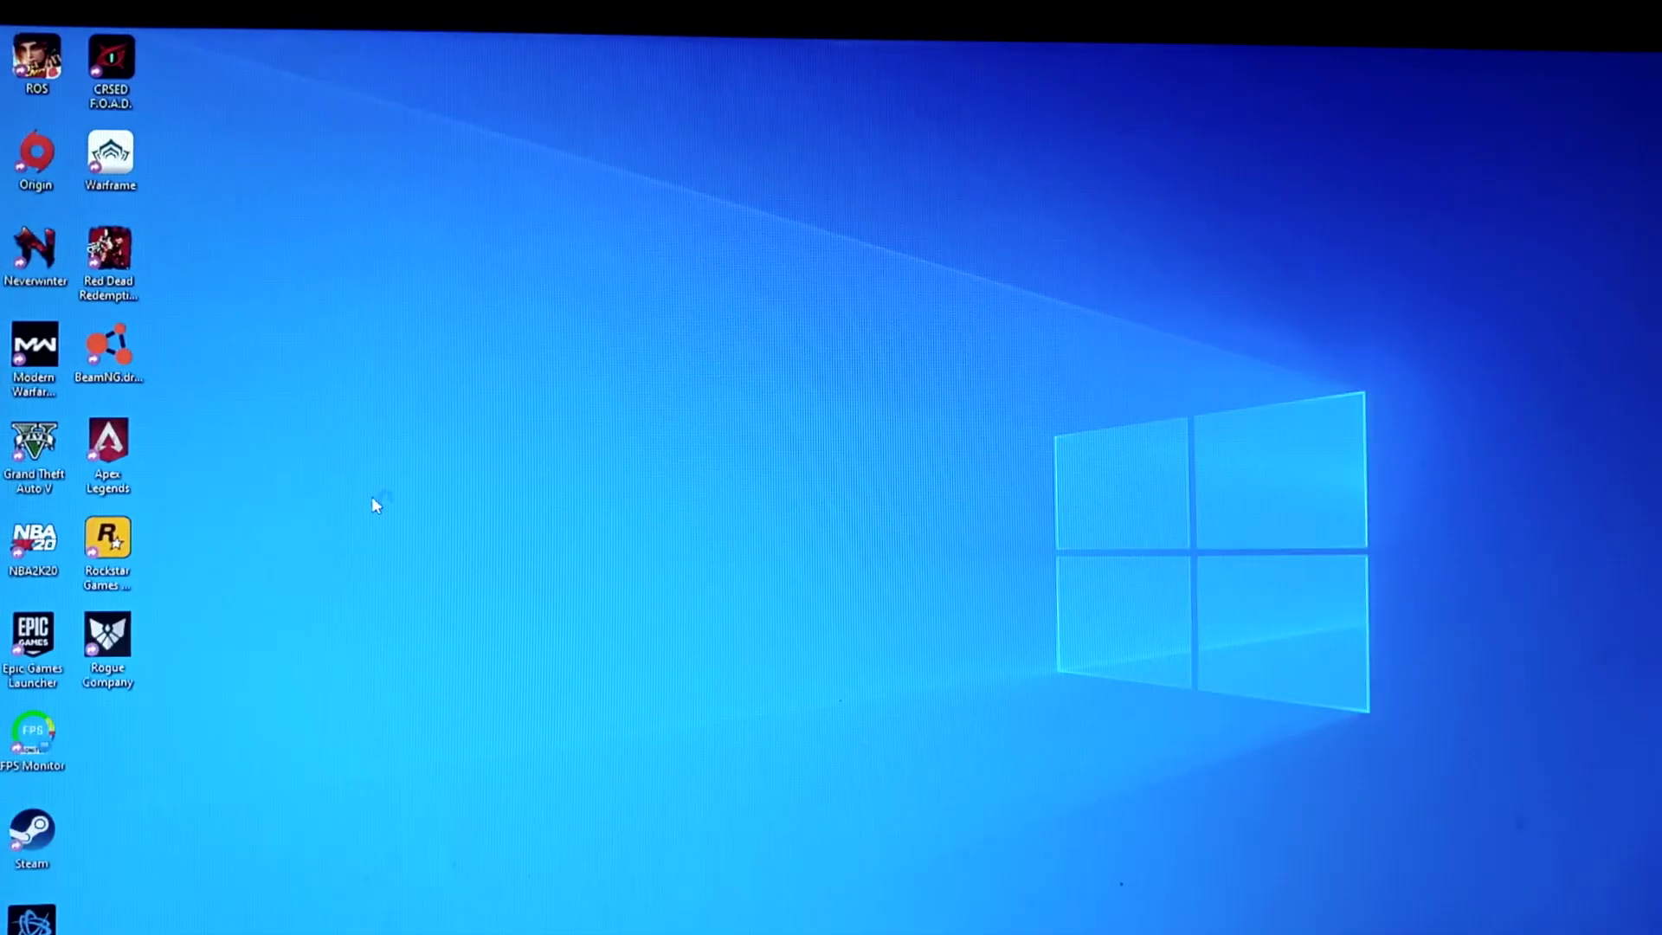